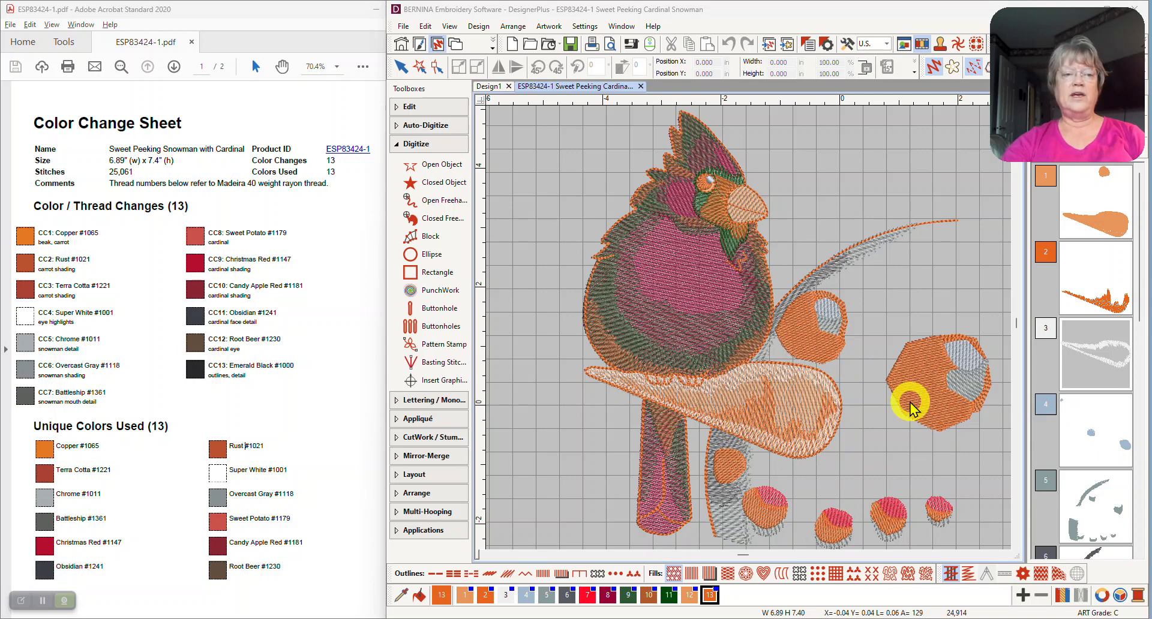
Switch to the color change sheet in Adobe Acrobat and review its thread list and design picture across both pages.
left_click(330, 395)
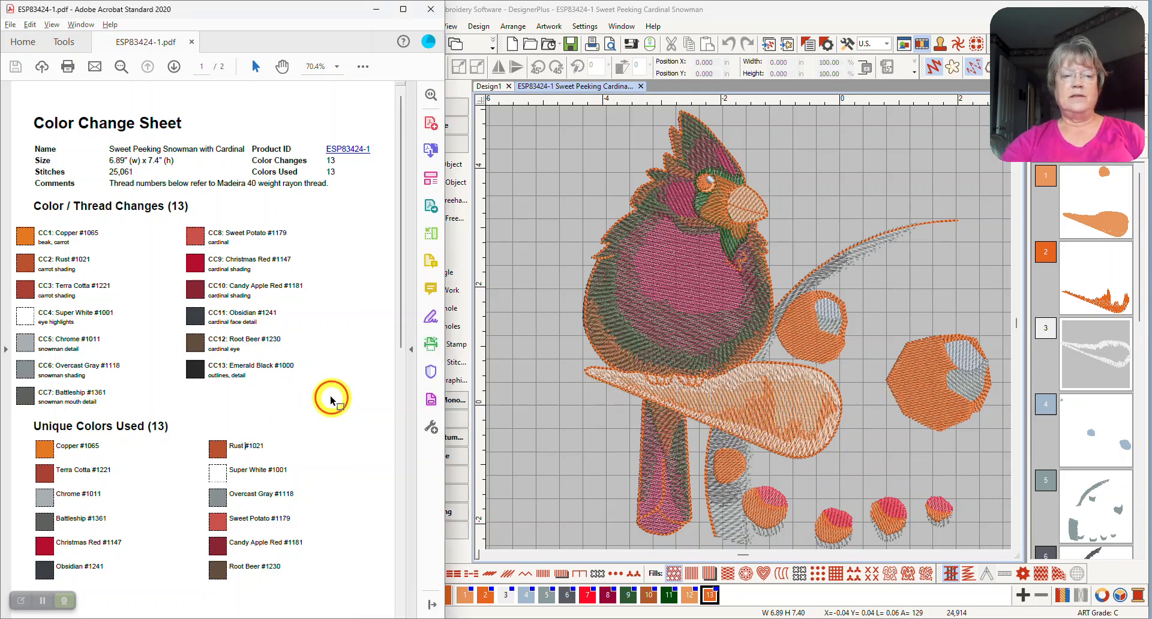
scroll(330, 396, "down", 6)
scroll(330, 399, "down", 2)
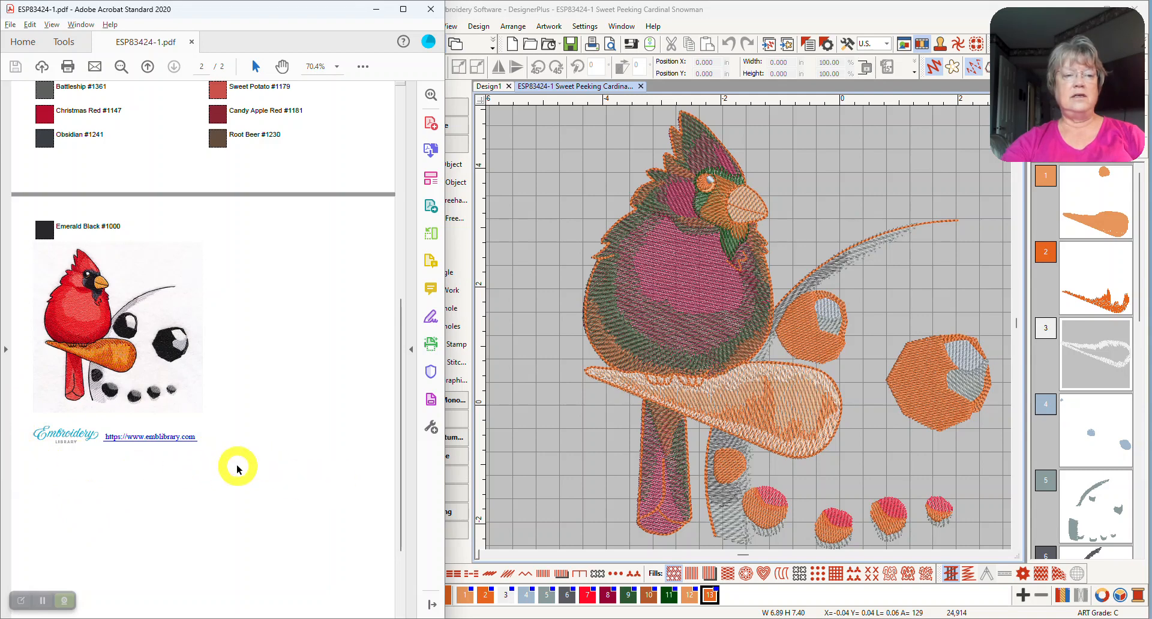
scroll(238, 468, "up", 10)
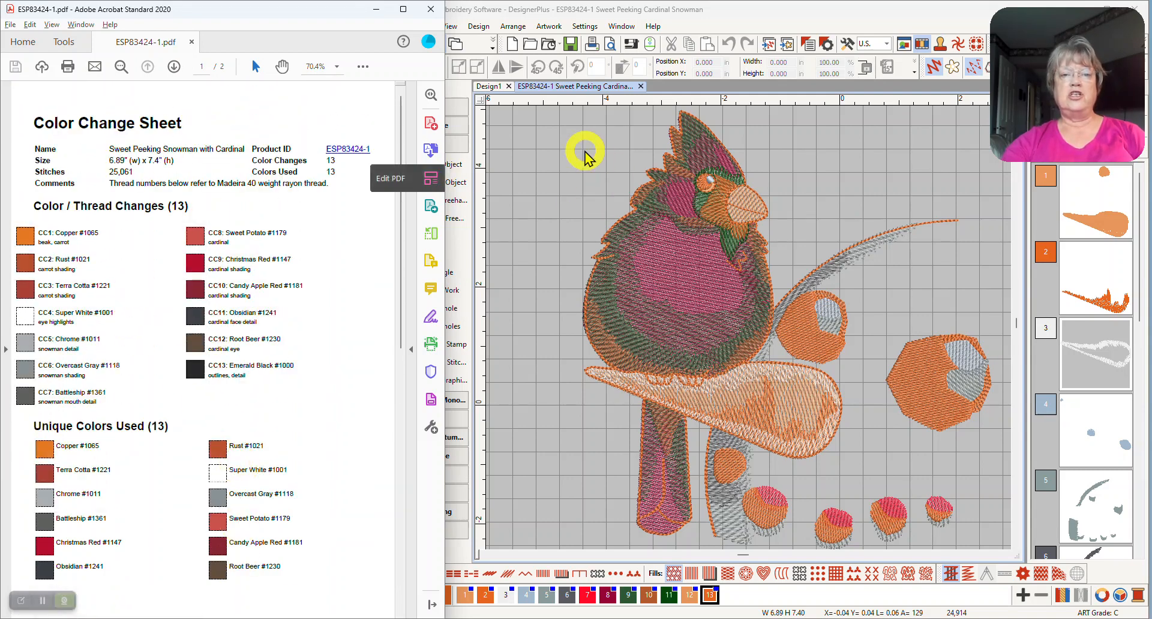
In BERNINA Embroidery Software, open the design's thread color properties, select color 1 and choose the Madeira 40 thread chart.
left_click(1138, 596)
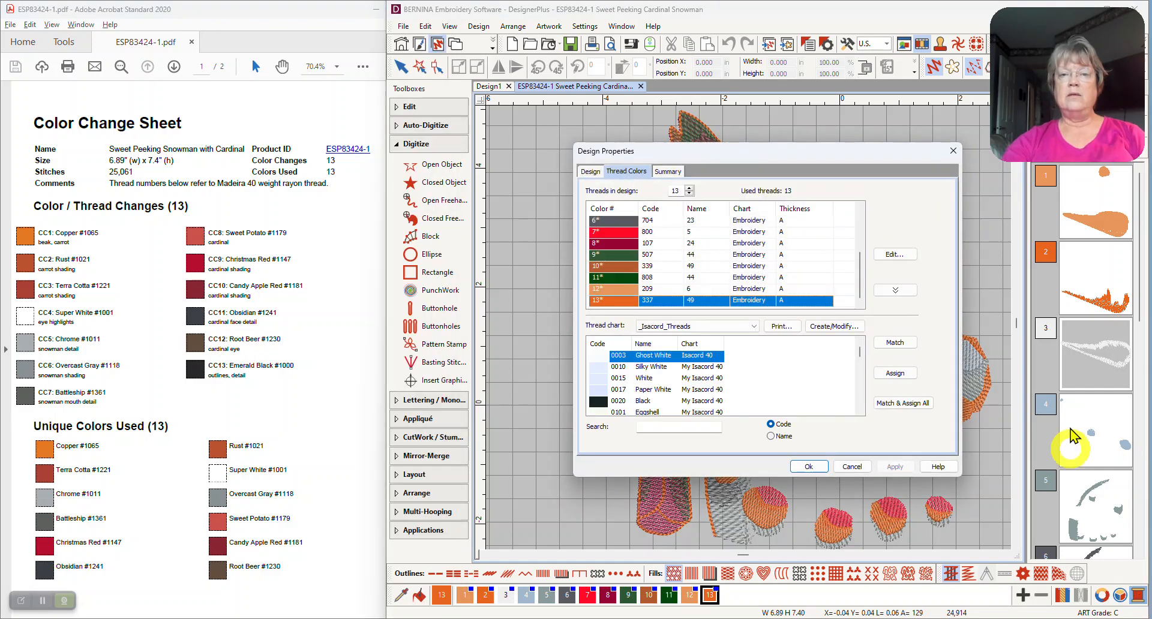
scroll(648, 216, "up", 3)
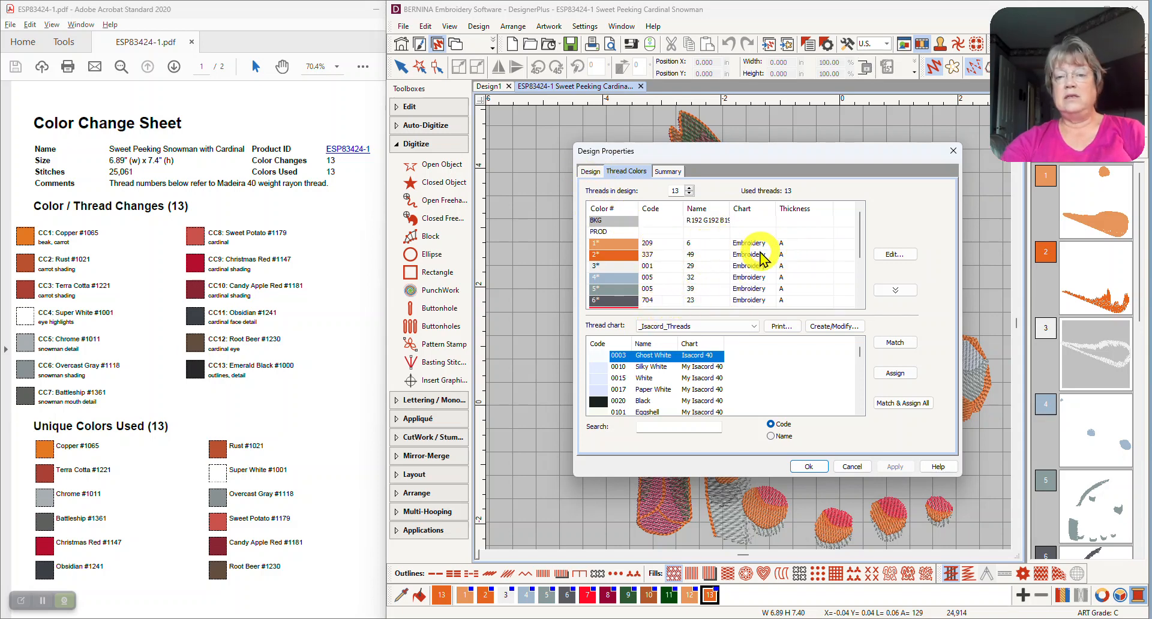
scroll(681, 246, "down", 3)
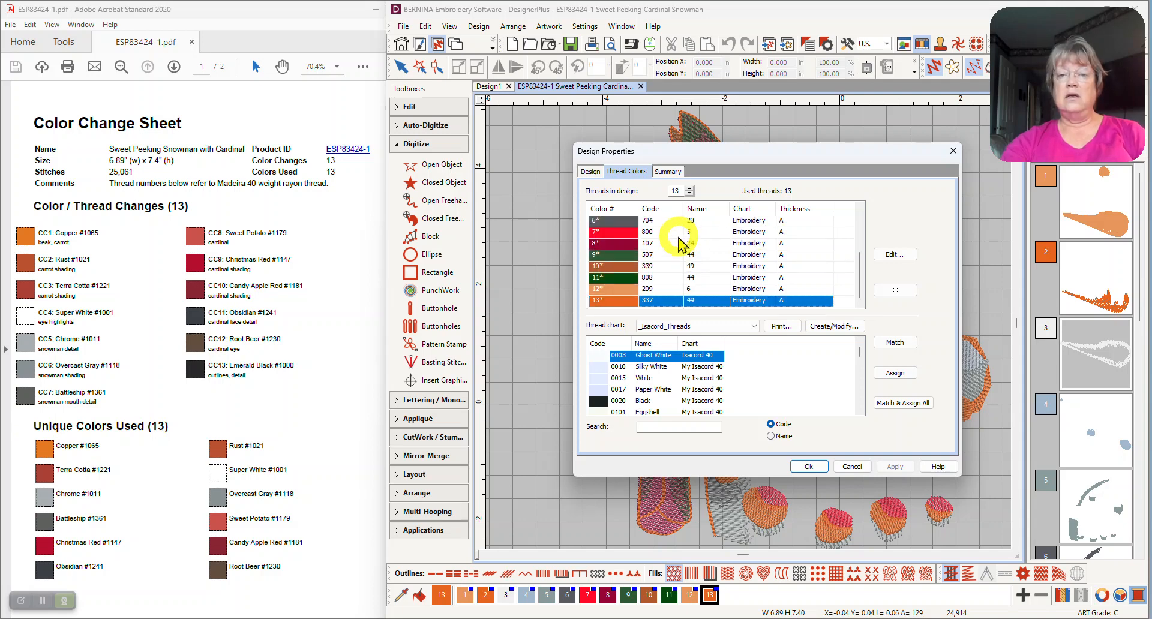
scroll(636, 237, "up", 3)
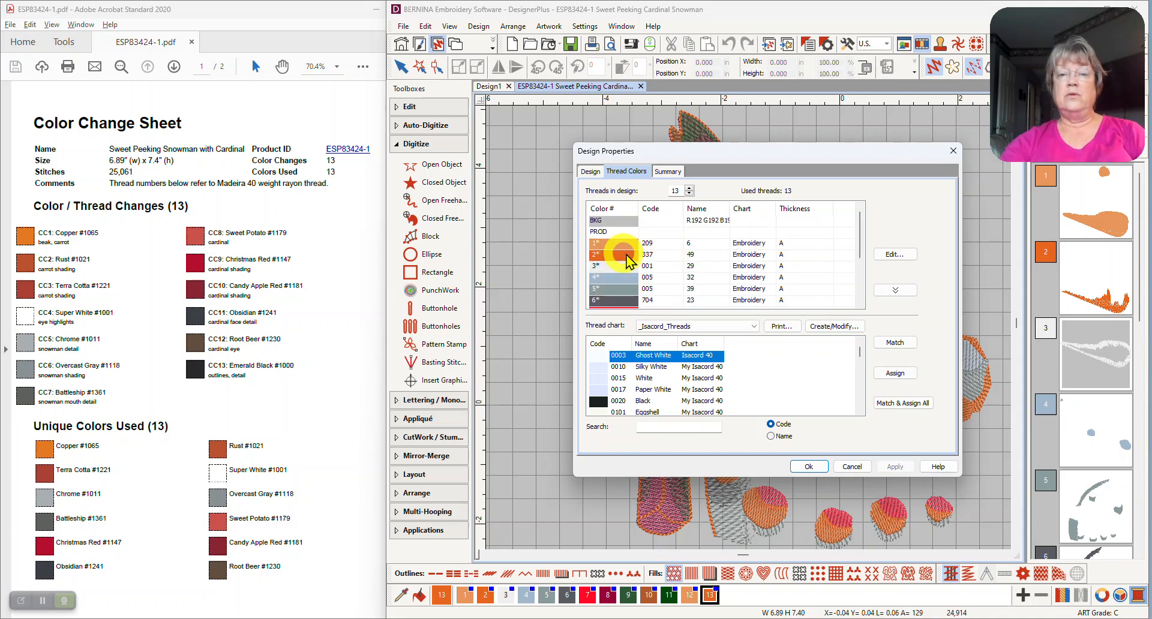
left_click(660, 243)
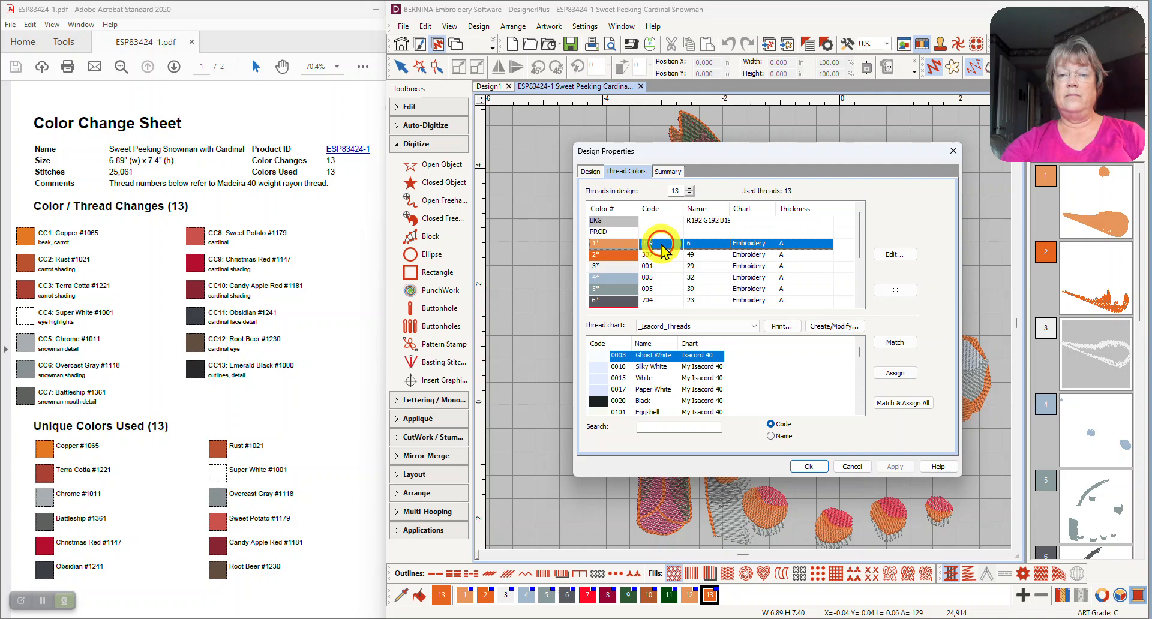
left_click(685, 327)
scroll(688, 438, "down", 7)
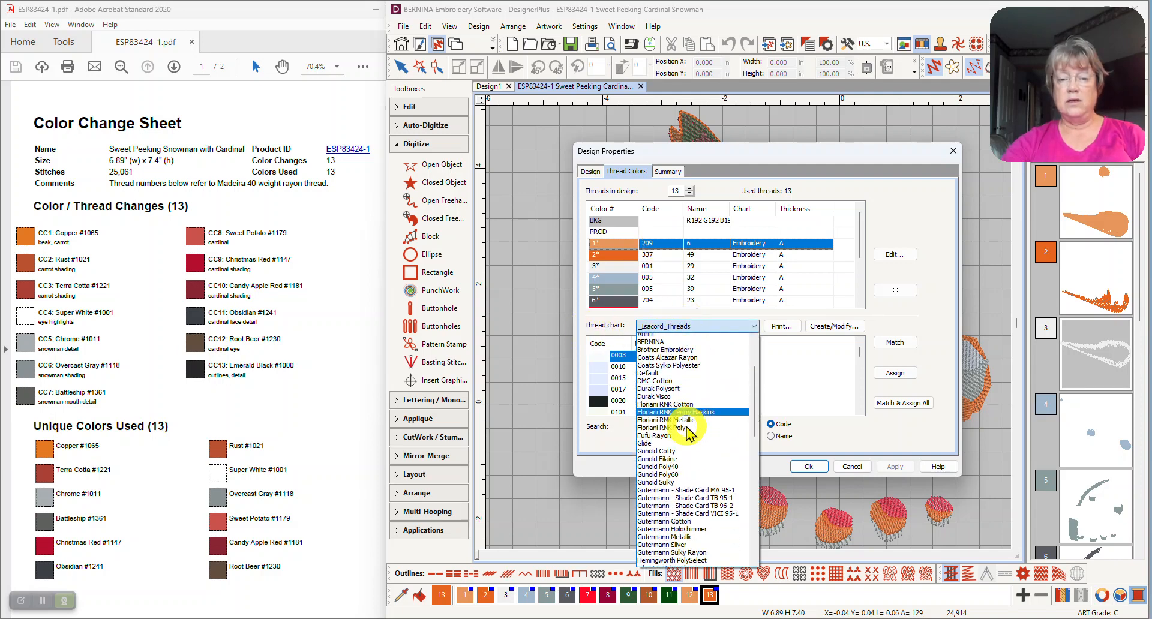
scroll(690, 464, "down", 2)
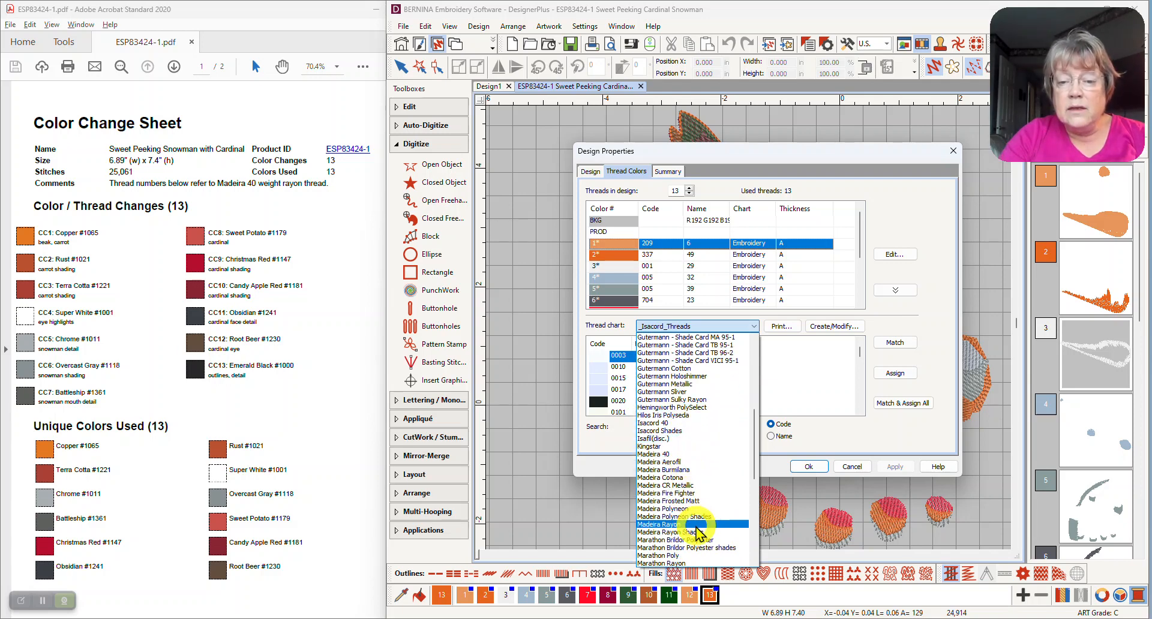
left_click(699, 455)
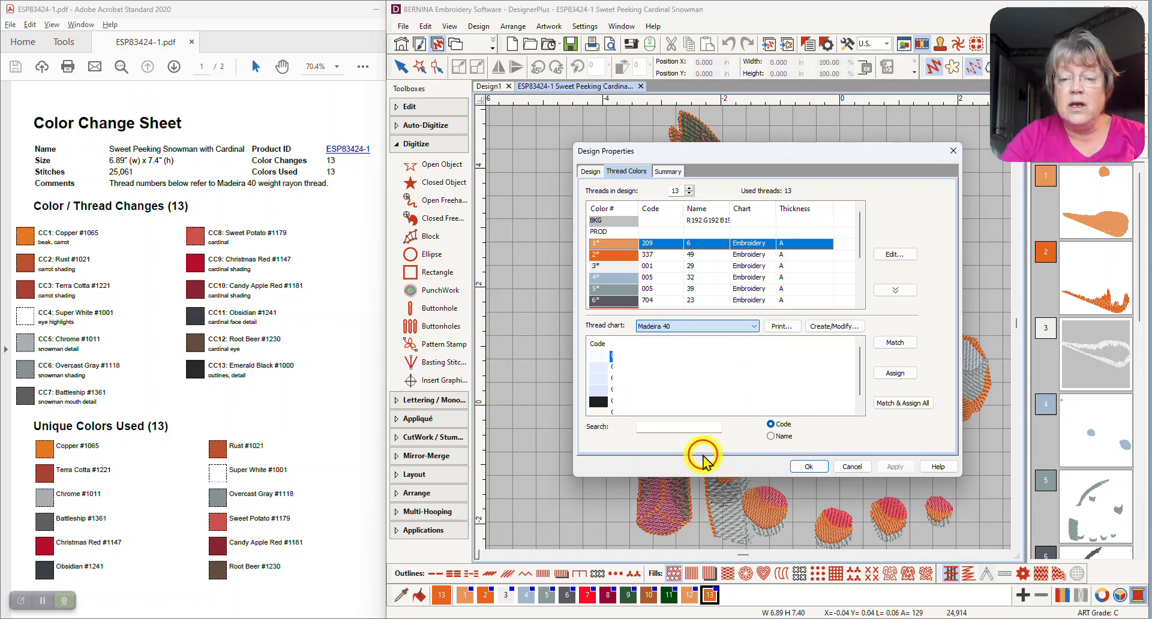
Assign Madeira 40 thread 1065 Copper to color 1 and thread 1021 Rust to color 2.
left_click(656, 427)
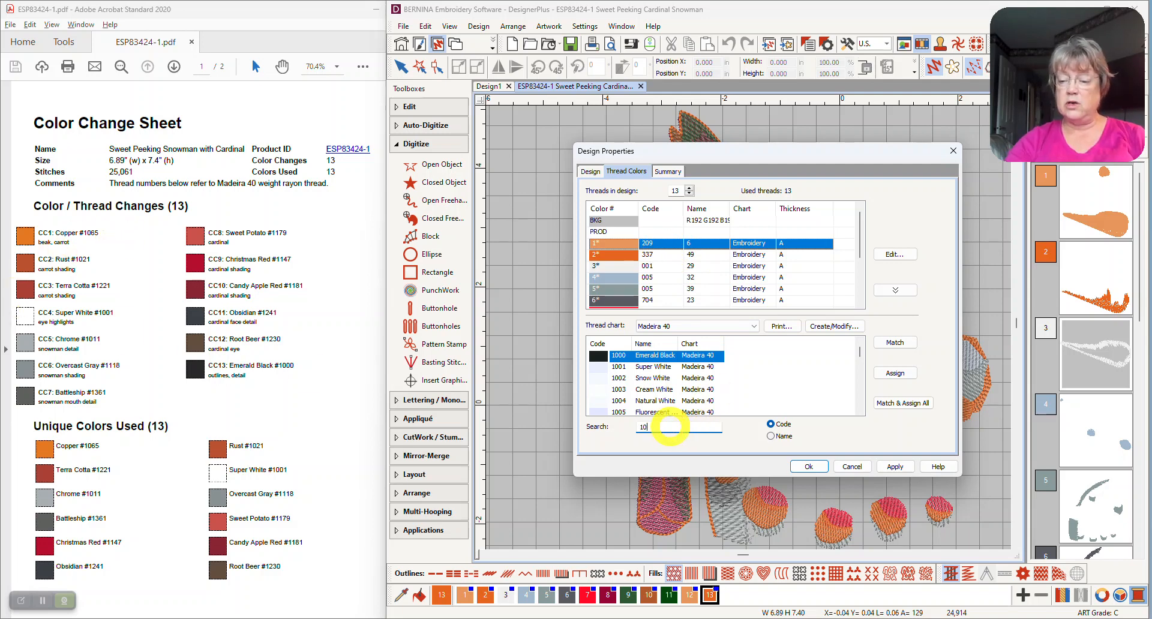
type("65")
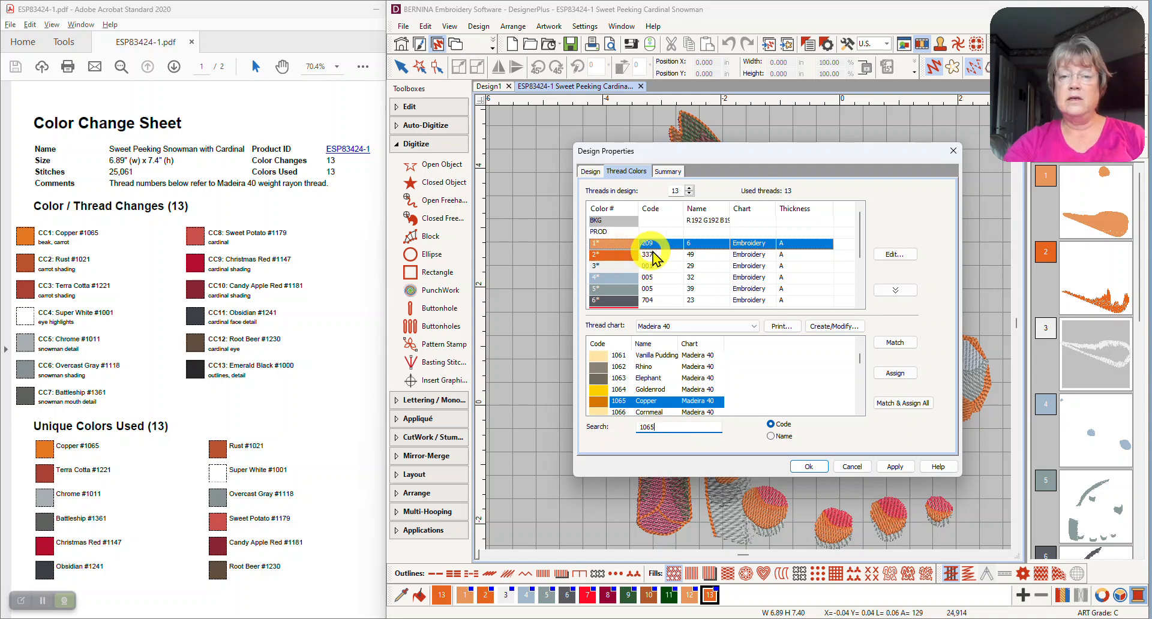
left_click(894, 373)
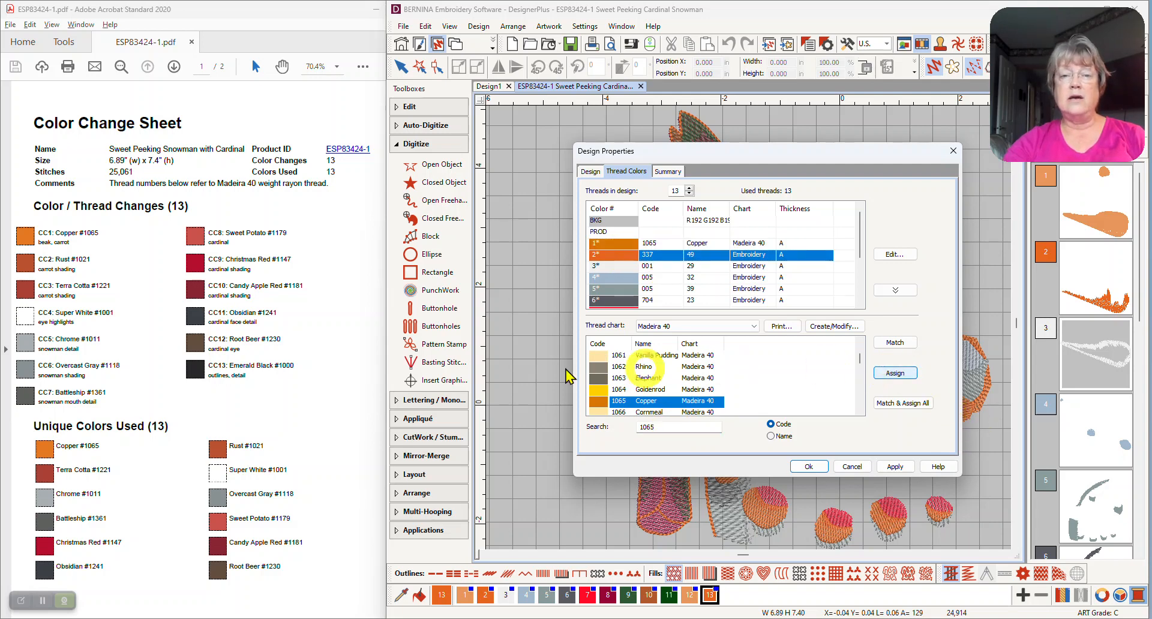
left_click_drag(650, 422, 629, 425)
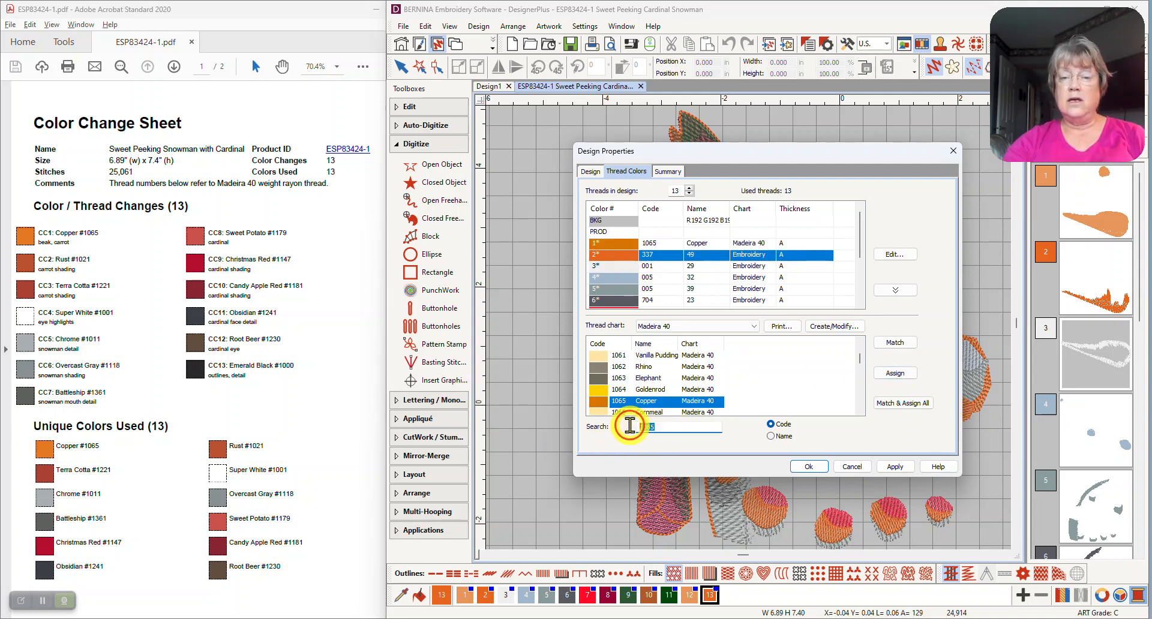
type("1021")
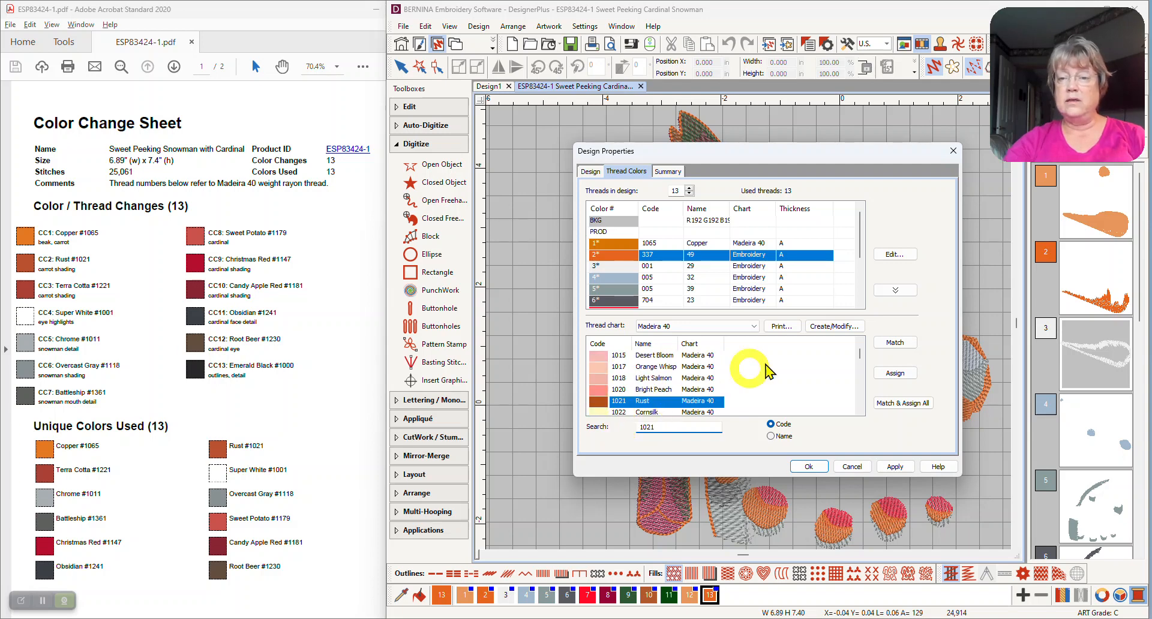
left_click(905, 378)
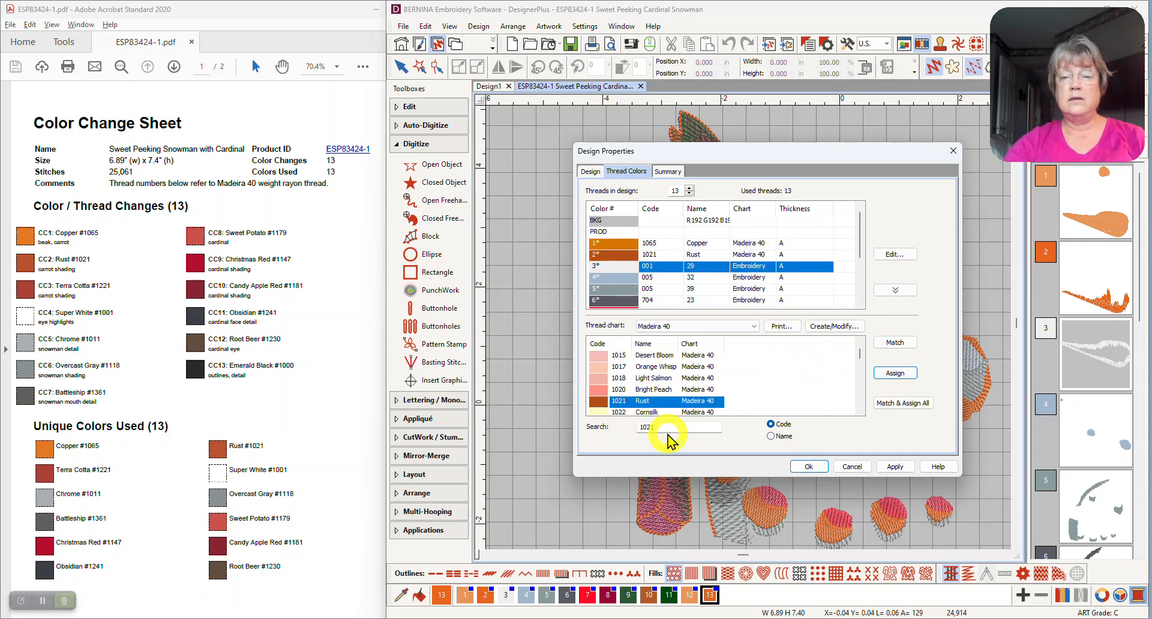
Assign Madeira 40 thread 1221 Terra Cotta to color 3 and thread 1001 Super White to color 4.
left_click_drag(667, 427, 625, 427)
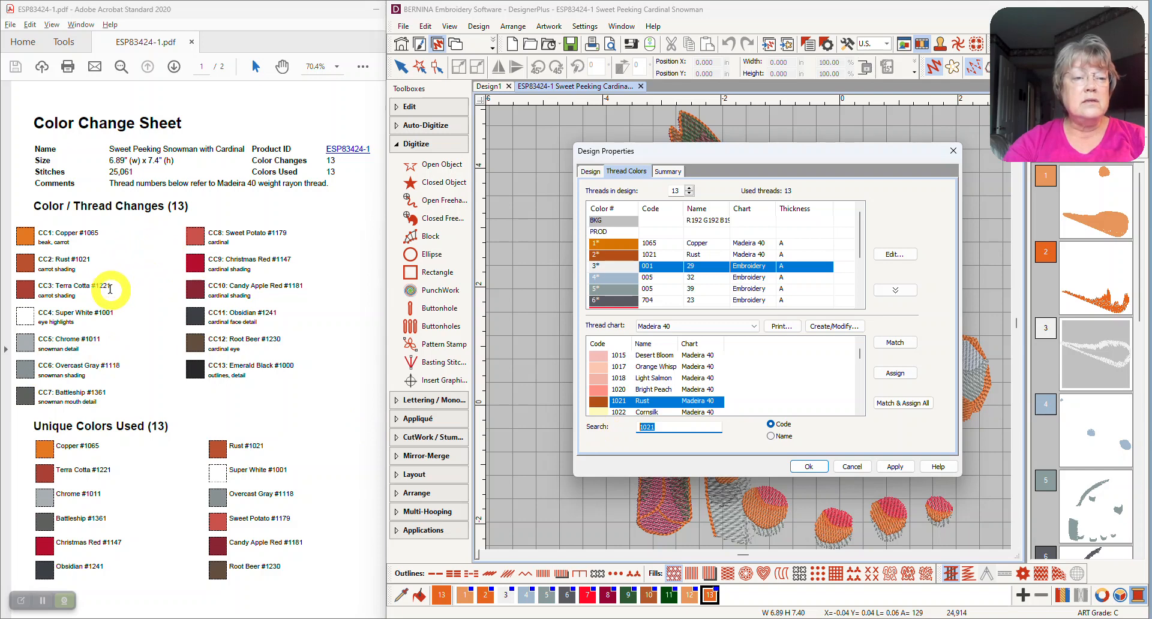
type("1221")
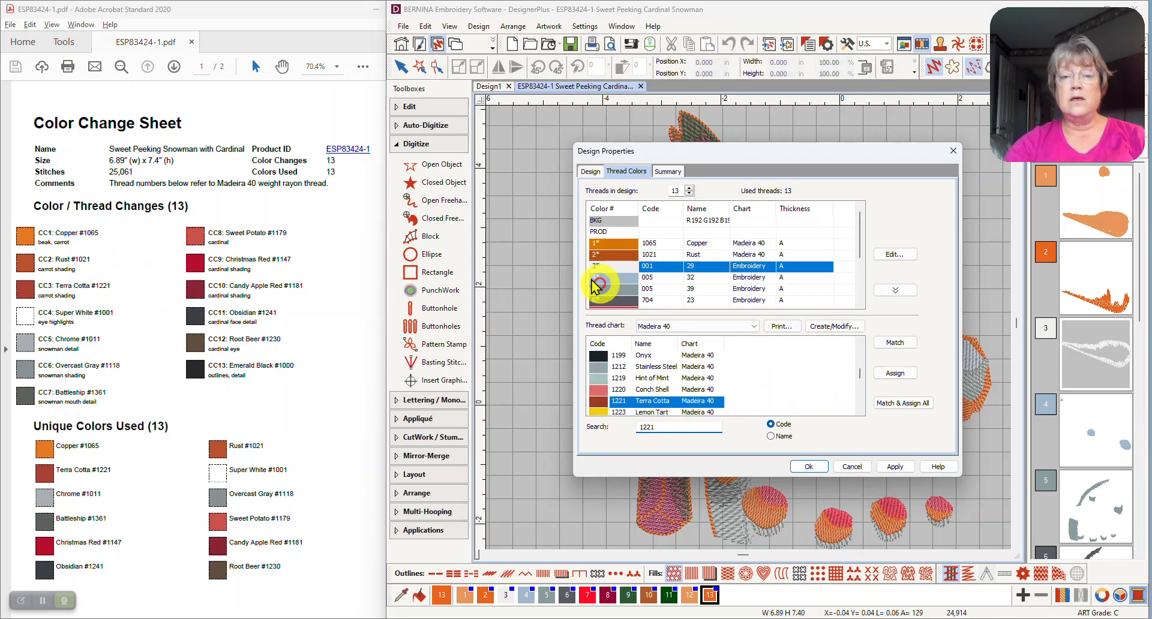
left_click(900, 373)
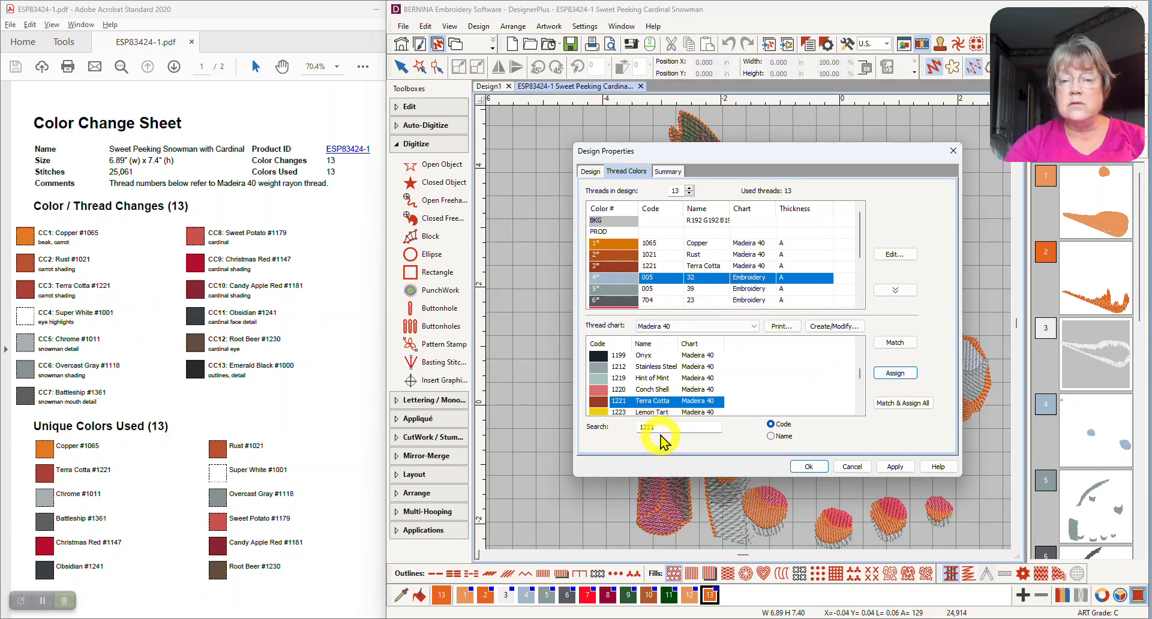
left_click_drag(658, 430, 590, 429)
type("1001")
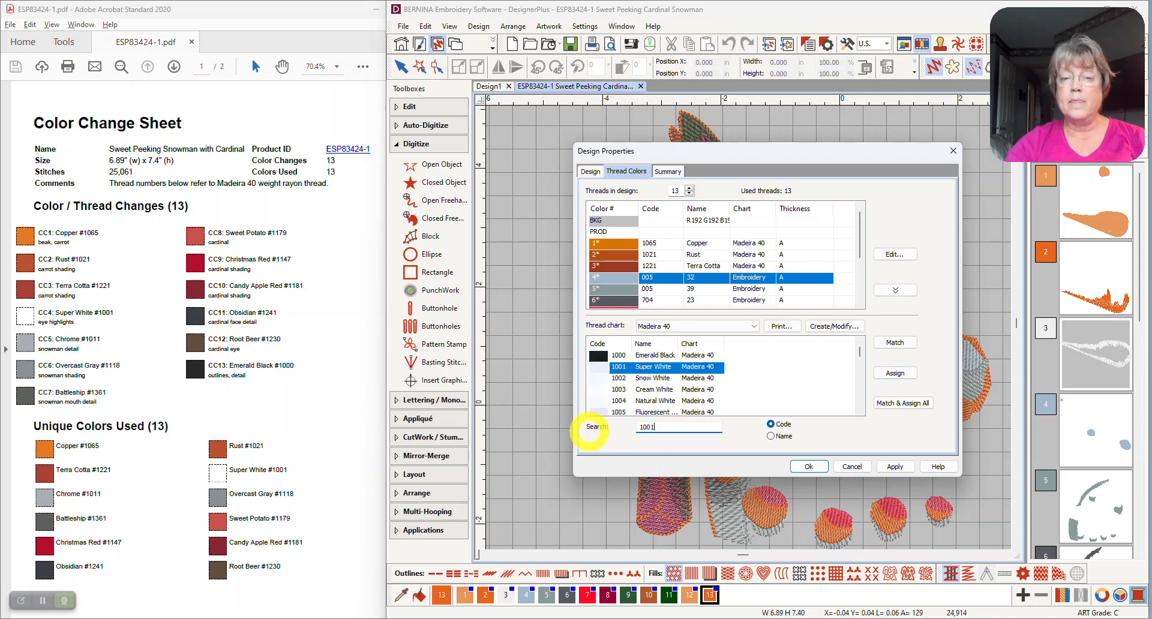
left_click(883, 375)
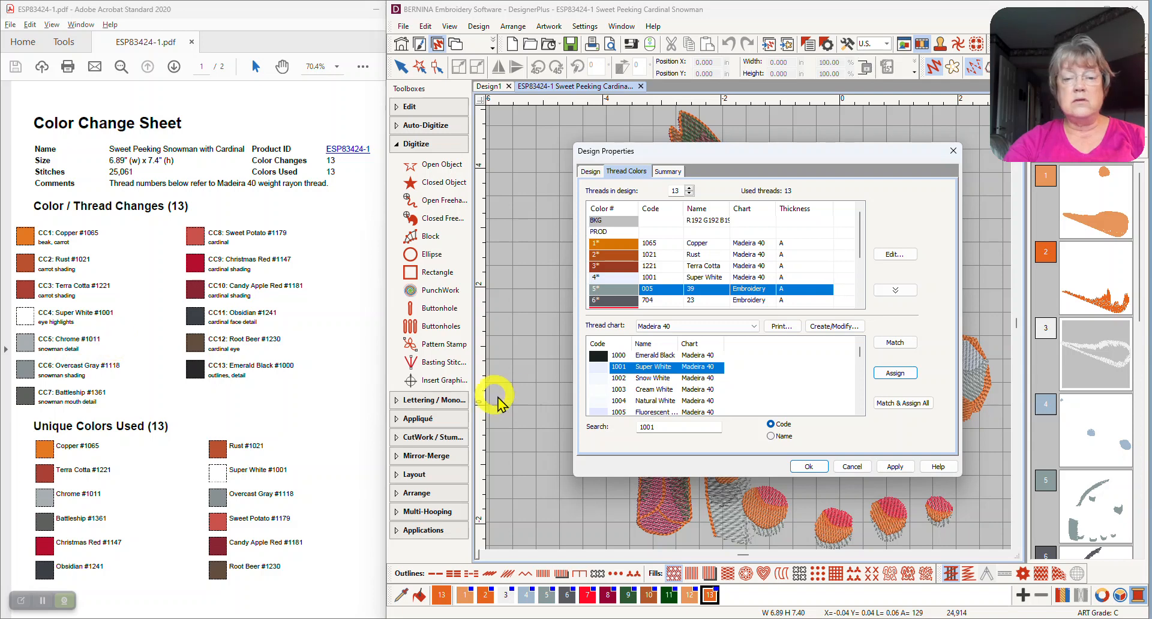
Find thread 1011 Chrome in the Madeira 40 chart and assign it to color 5.
left_click(673, 427)
key("BackSpace")
key("BackSpace")
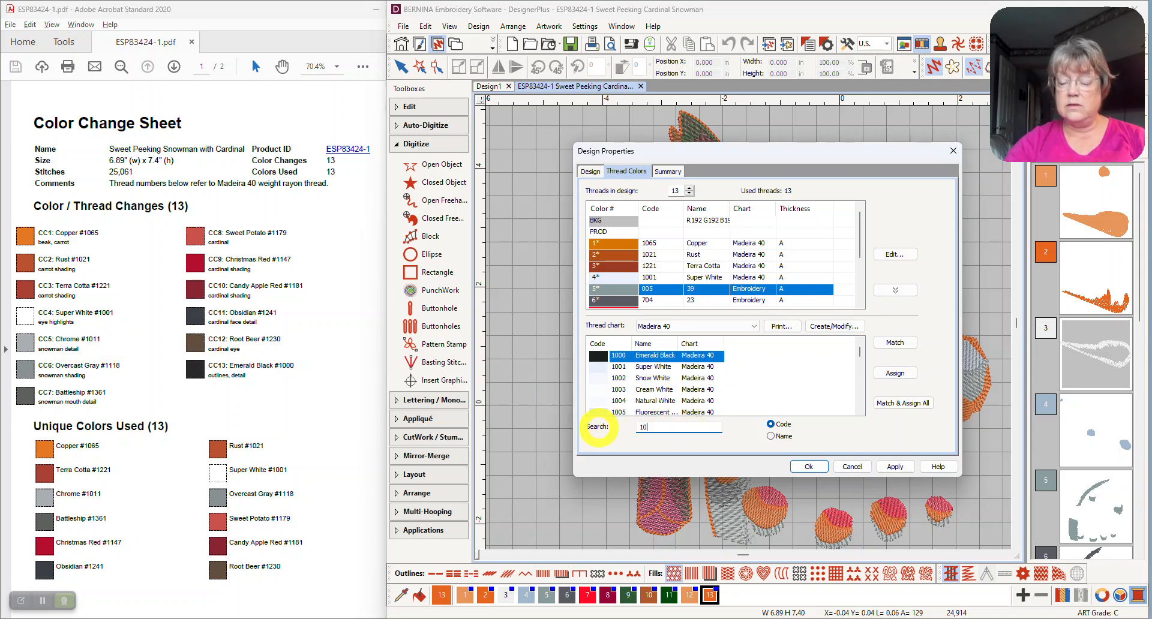
type("11")
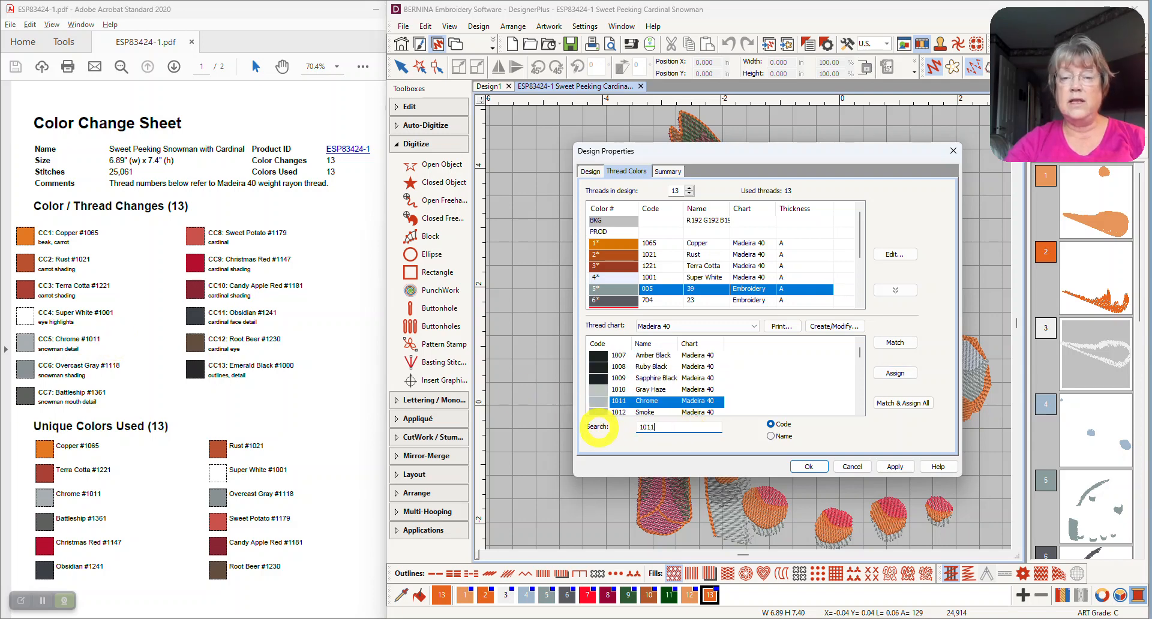
left_click(895, 373)
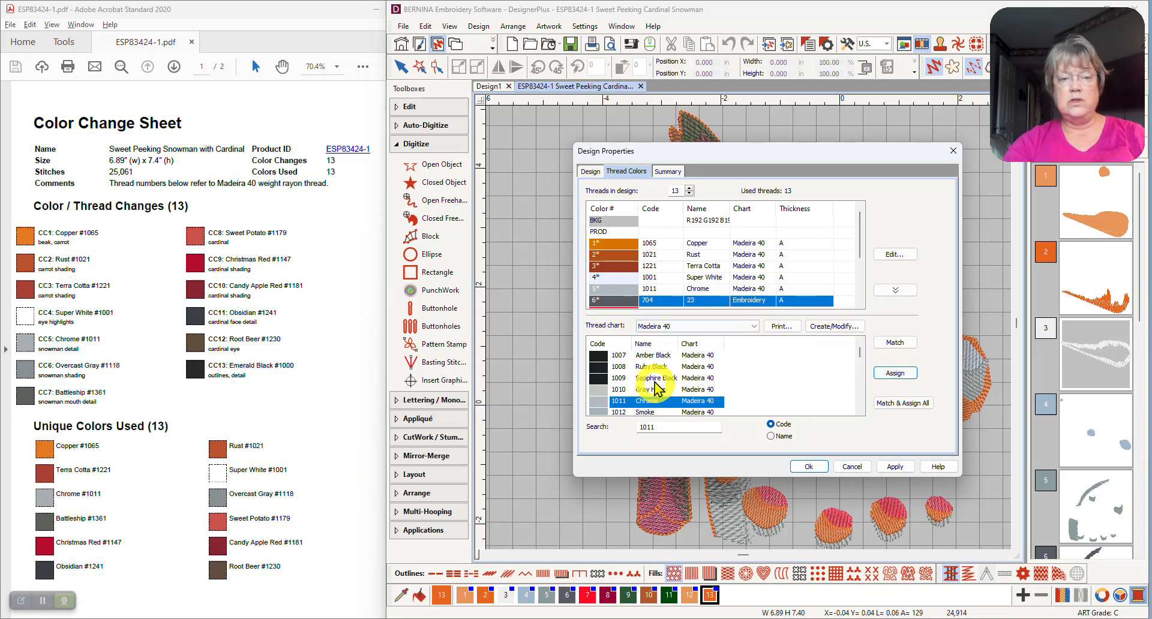
left_click(44, 602)
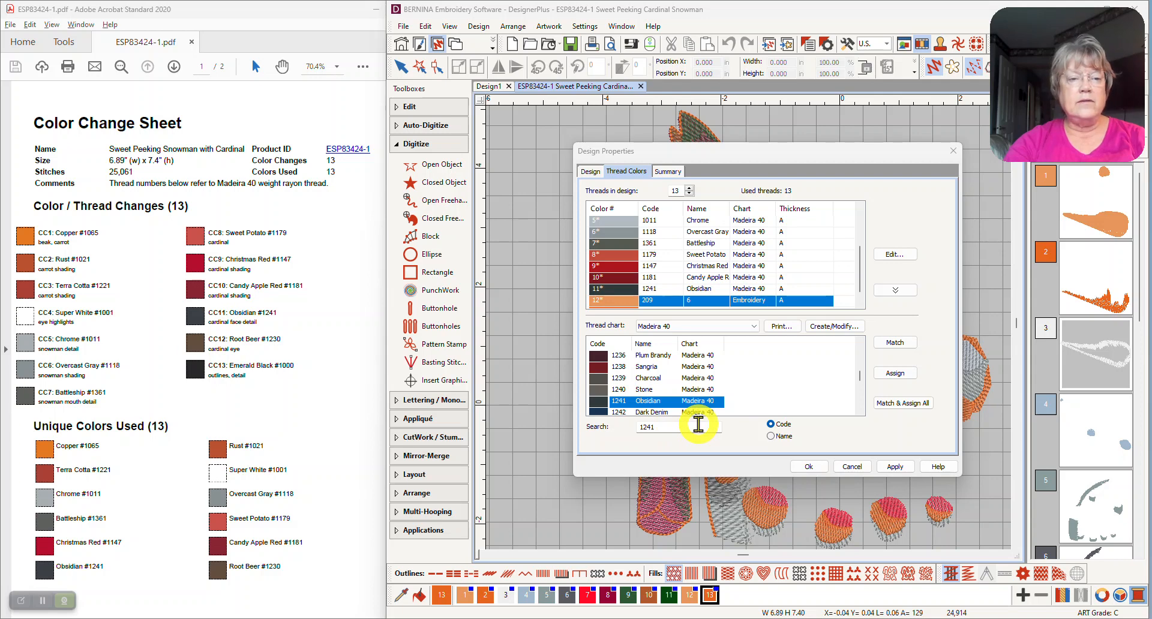
Assign Madeira 40 thread 1230 Root Beer to color 12 and thread 1000 Emerald Black to color 13.
double_click(680, 428)
type("1230")
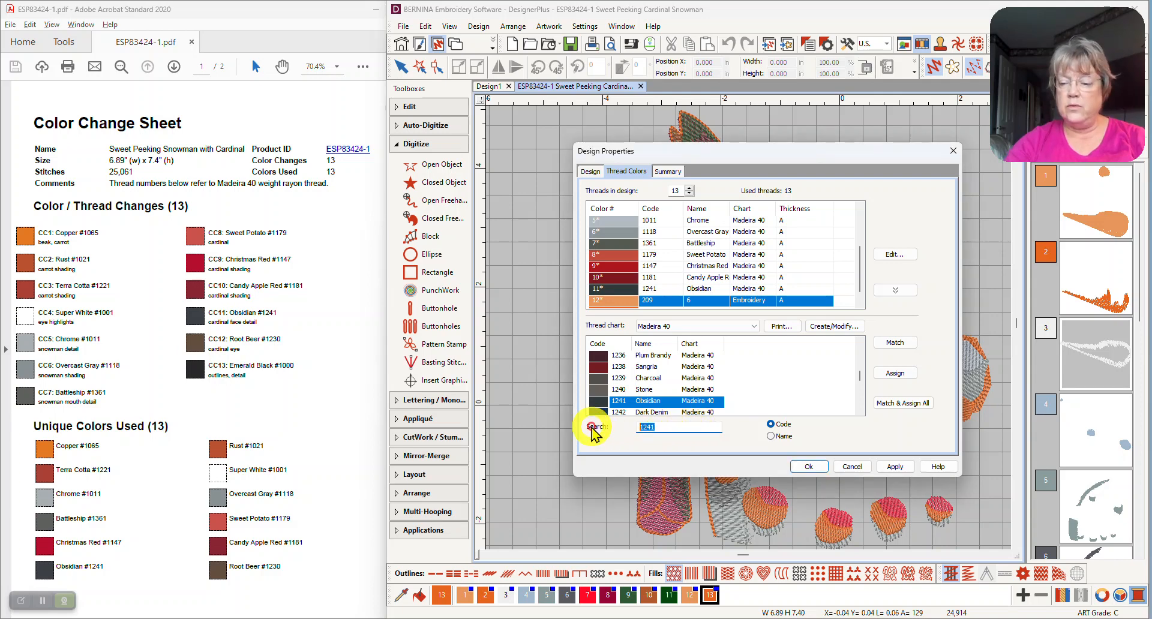
left_click(894, 373)
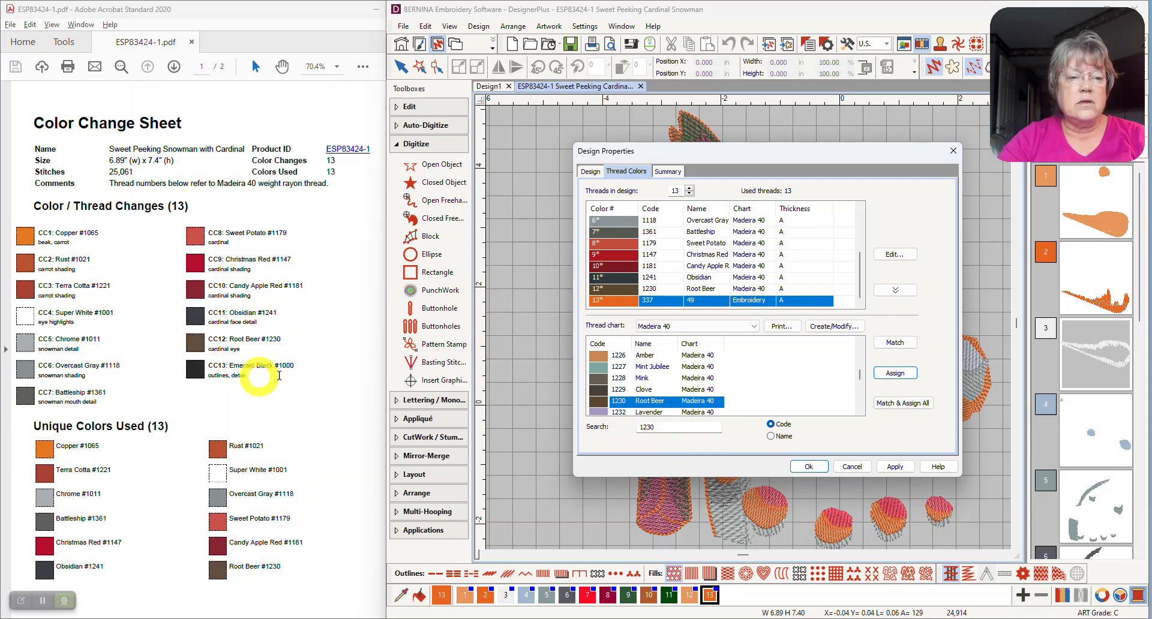
left_click(677, 427)
key("BackSpace")
key("BackSpace")
key("BackSpace")
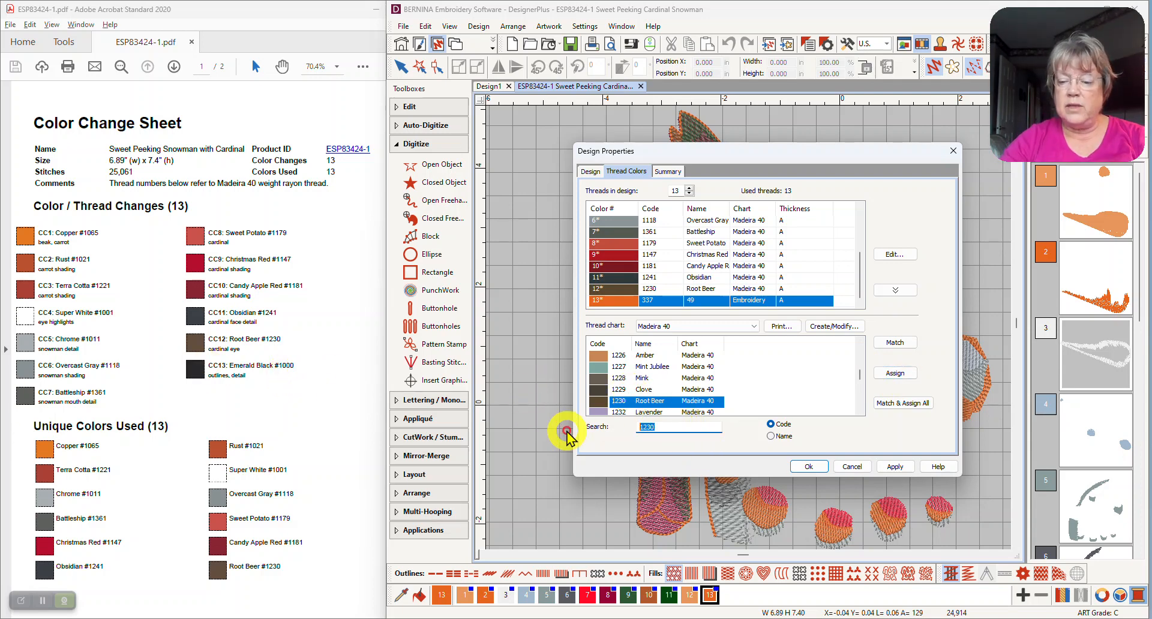
type("000")
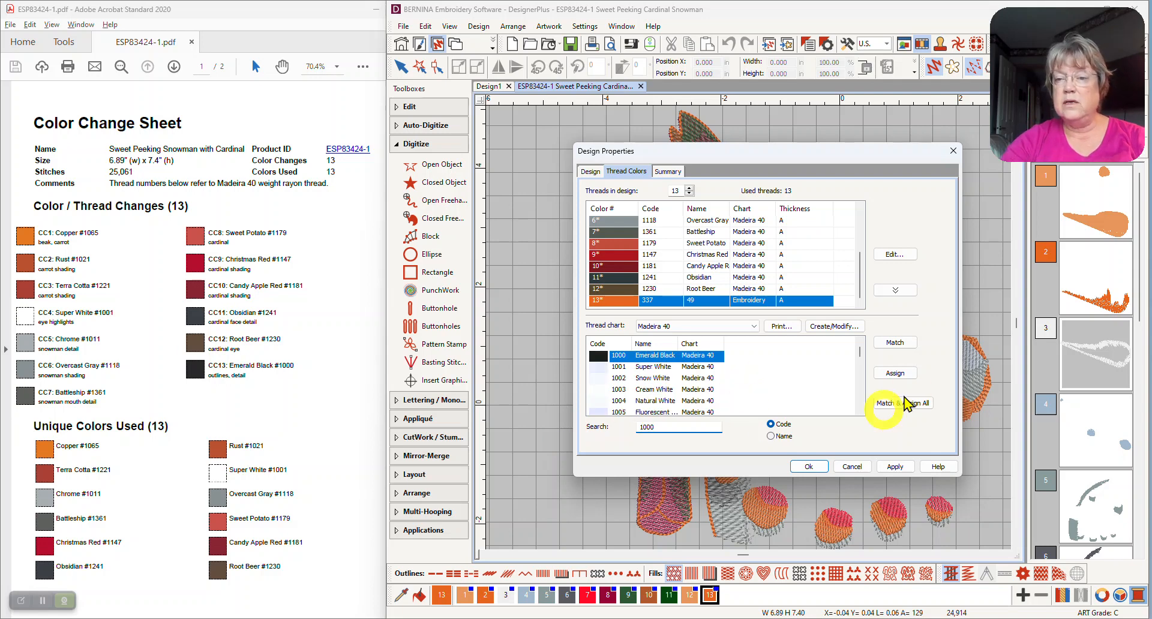
left_click(894, 373)
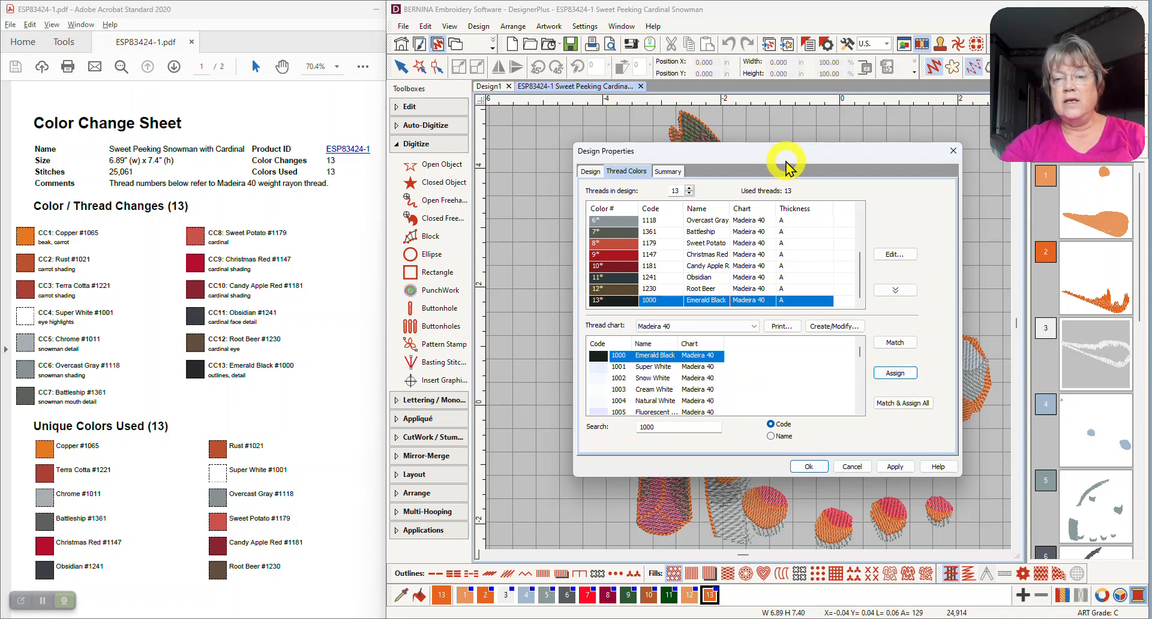
Move the Design Properties dialog off the cardinal design and change the thread chart to _Isacord_Threads.
left_click_drag(757, 155, 365, 94)
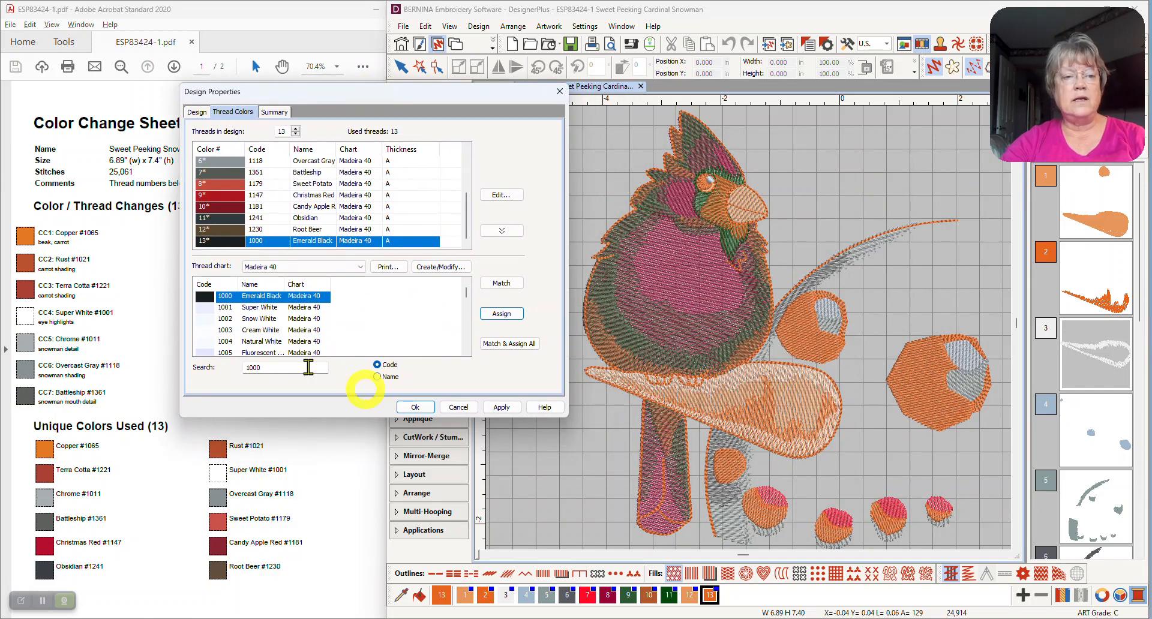
left_click(284, 267)
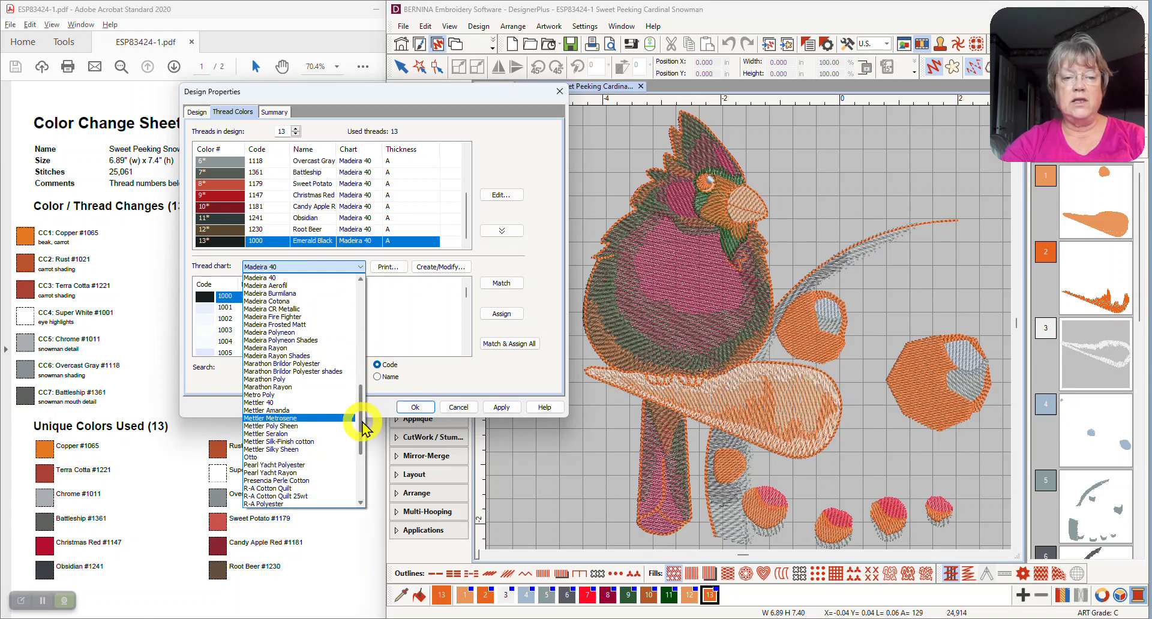
left_click_drag(363, 427, 360, 296)
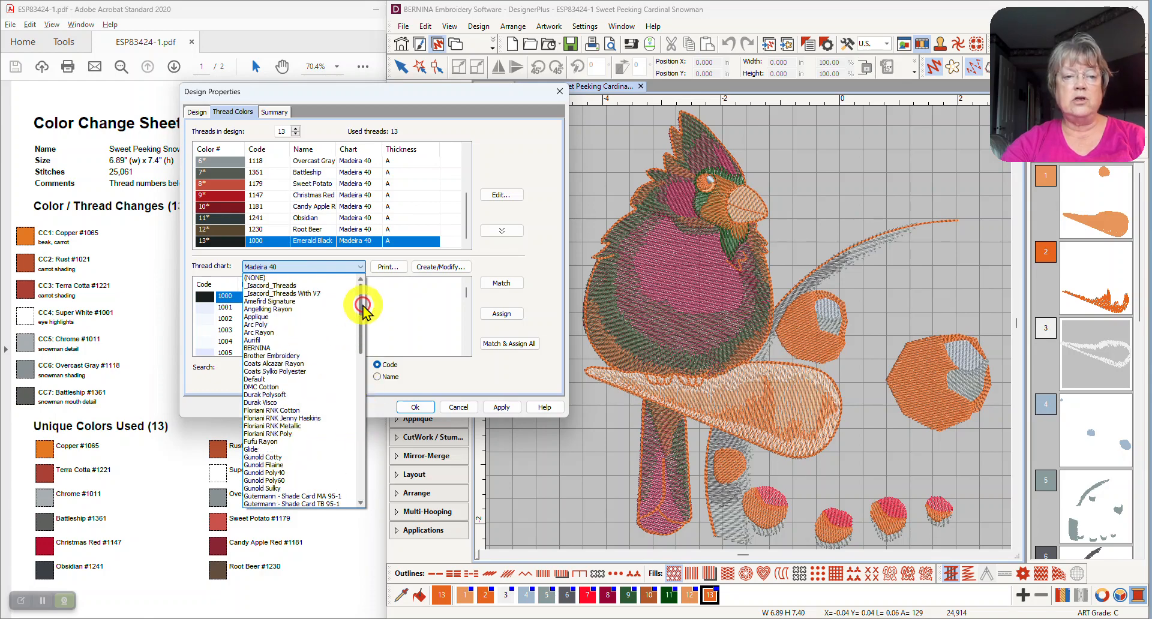
left_click(313, 288)
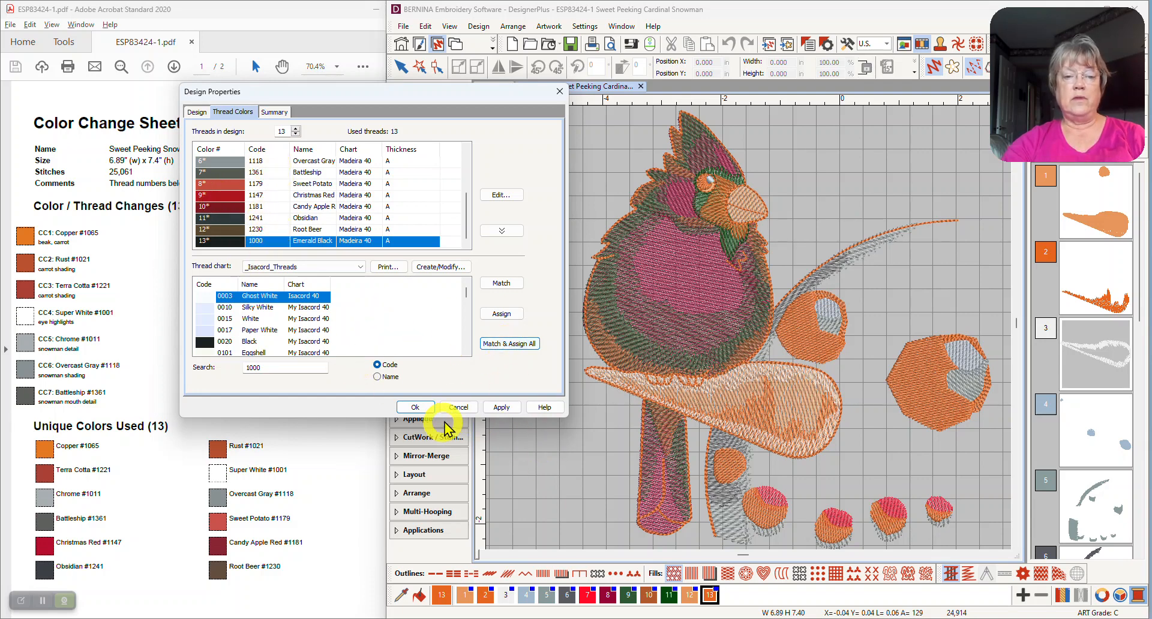
Apply the assigned Madeira thread colors to the cardinal design and compare it with the color sheet's finished picture.
left_click(501, 408)
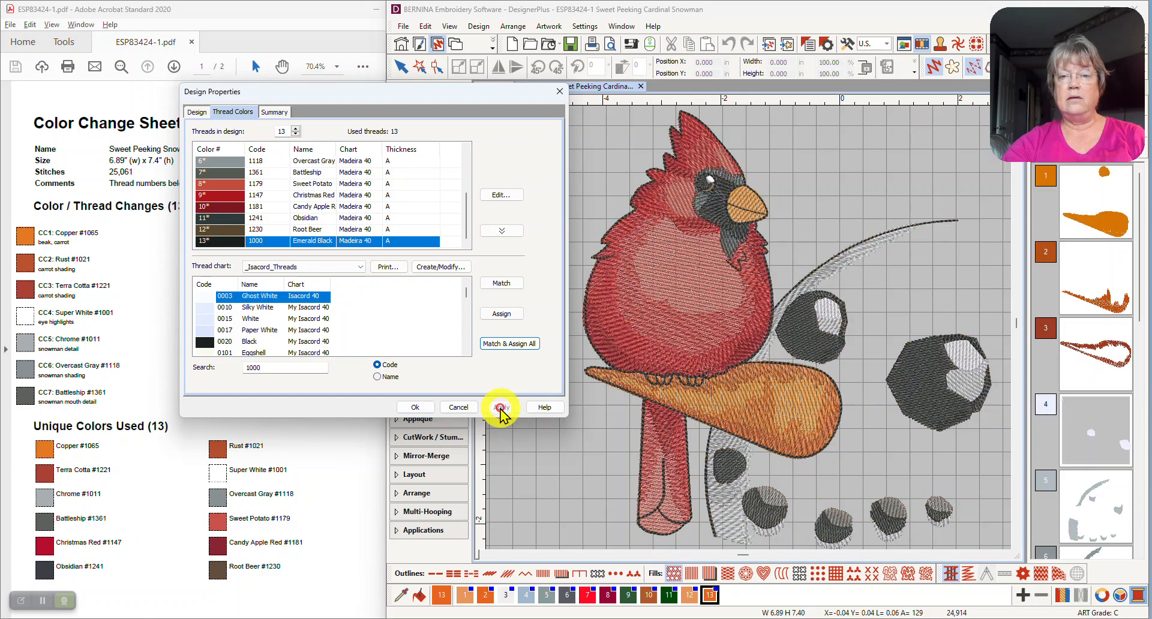
scroll(282, 519, "down", 5)
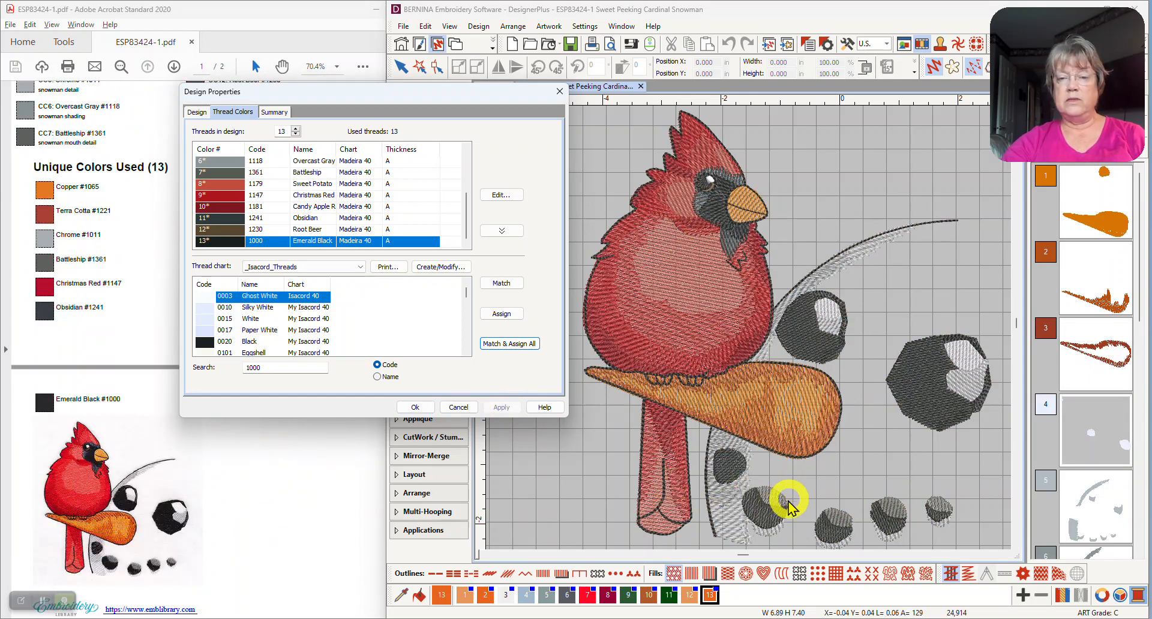
scroll(268, 545, "up", 5)
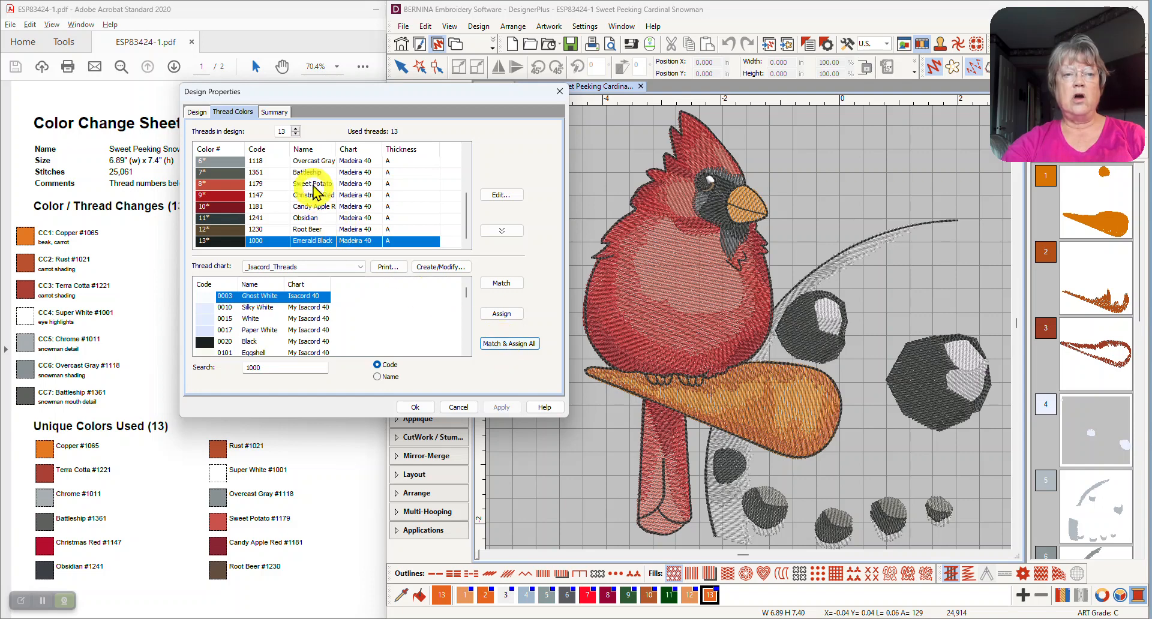
Match and assign all thread colors to the Isacord chart, apply them, review the thread list, and accept the design properties.
left_click(509, 346)
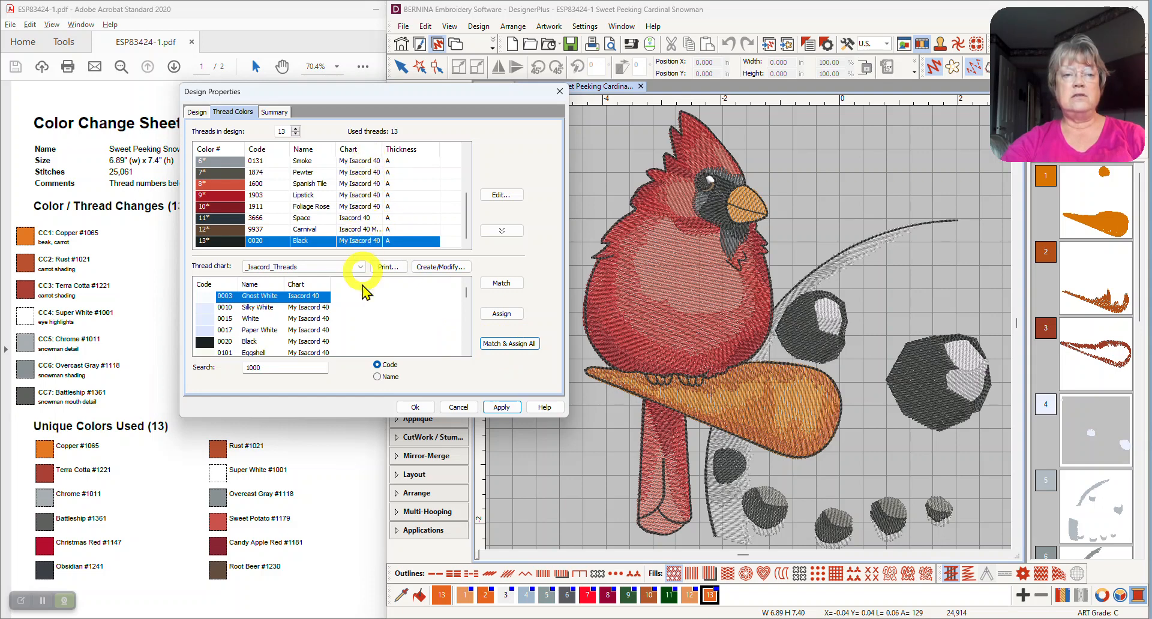
left_click(501, 408)
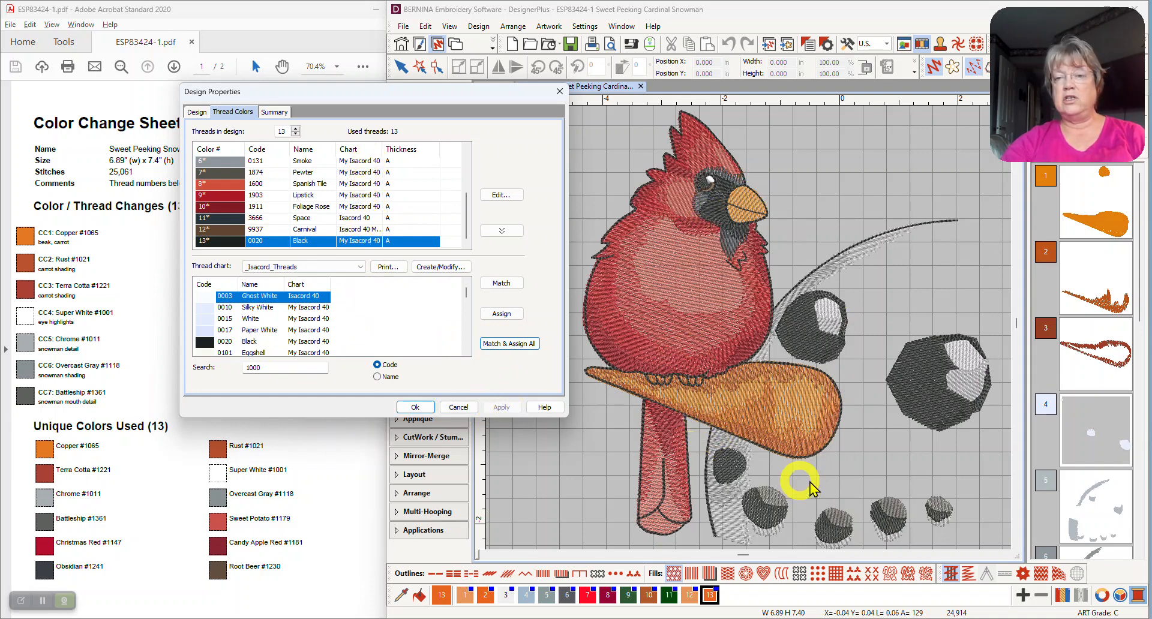
scroll(348, 192, "up", 3)
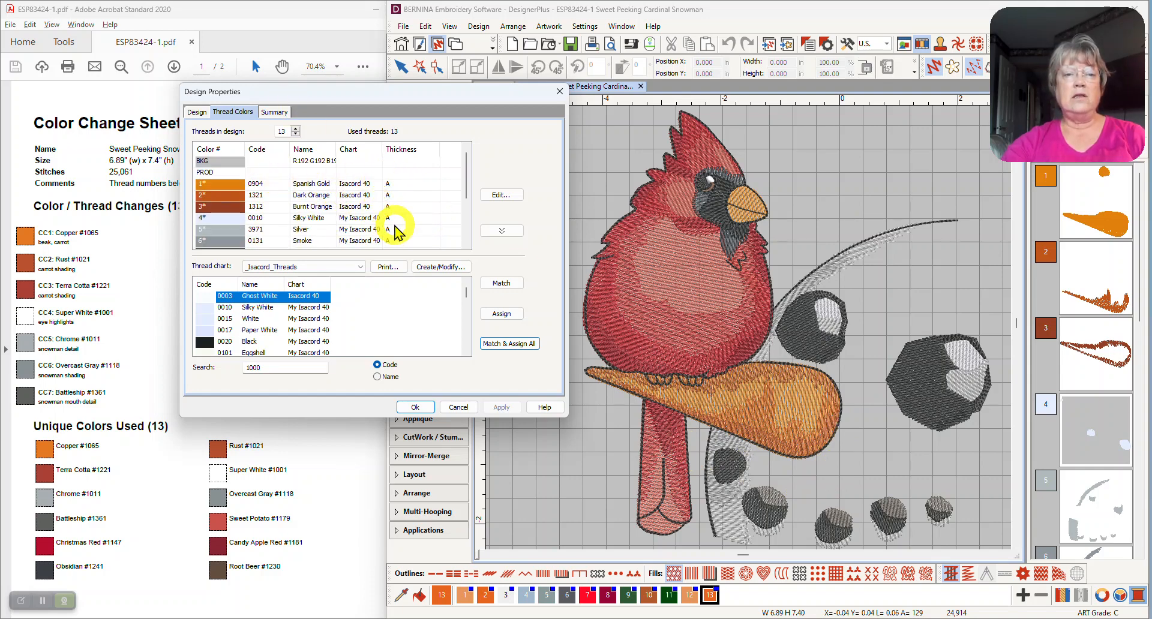
scroll(408, 225, "down", 1)
scroll(368, 180, "up", 1)
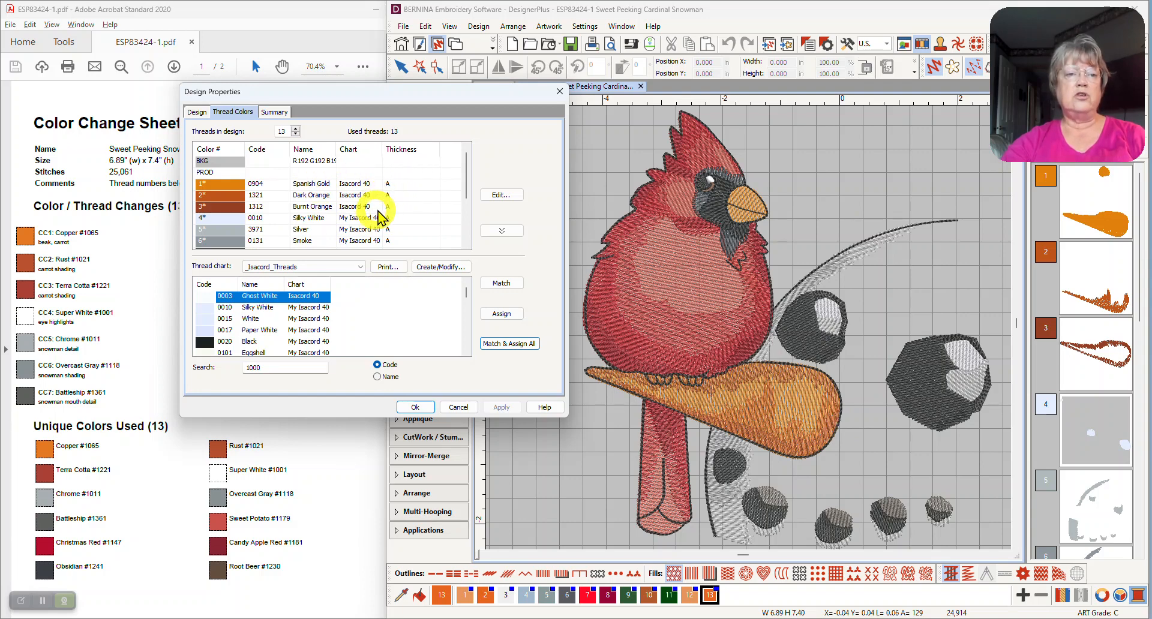
left_click_drag(466, 186, 463, 233)
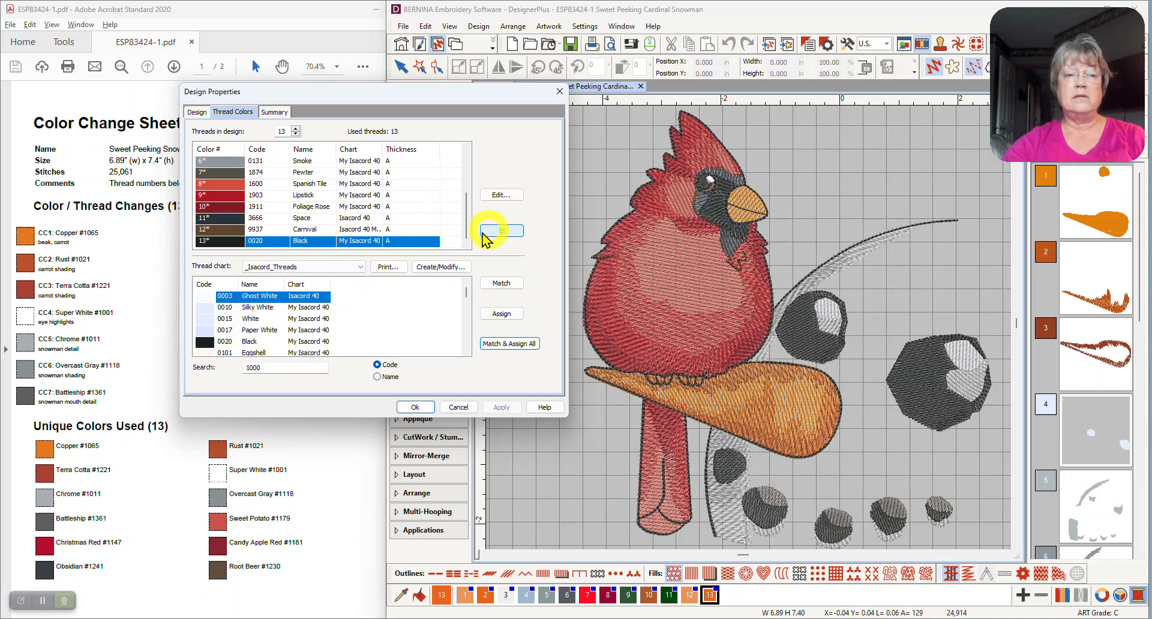
left_click_drag(468, 230, 458, 169)
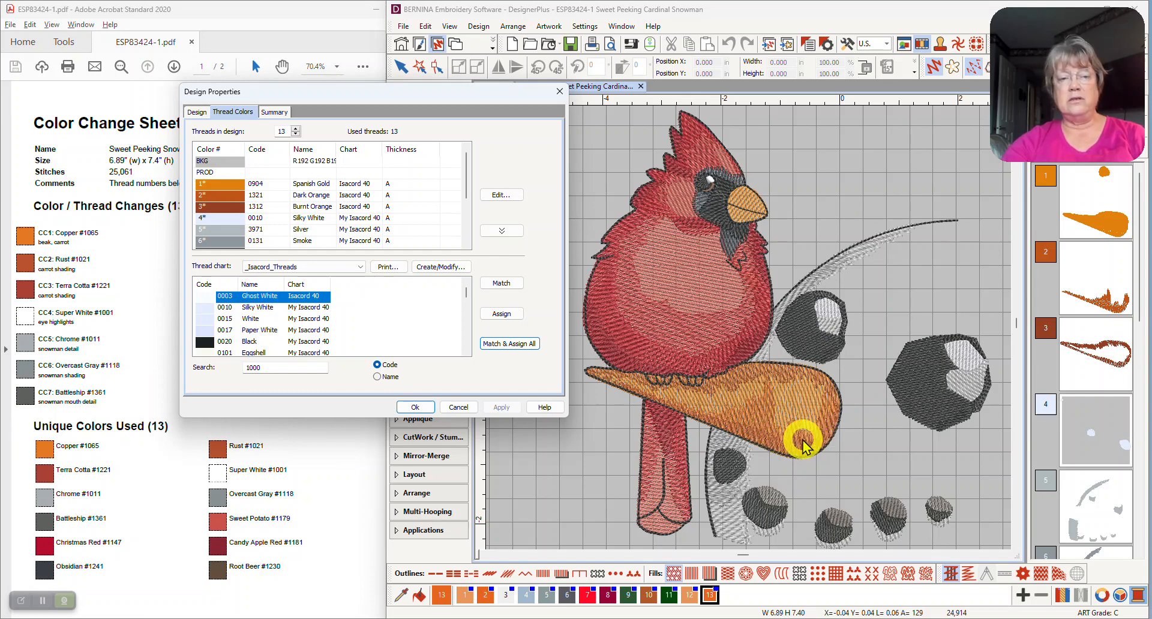
left_click(415, 408)
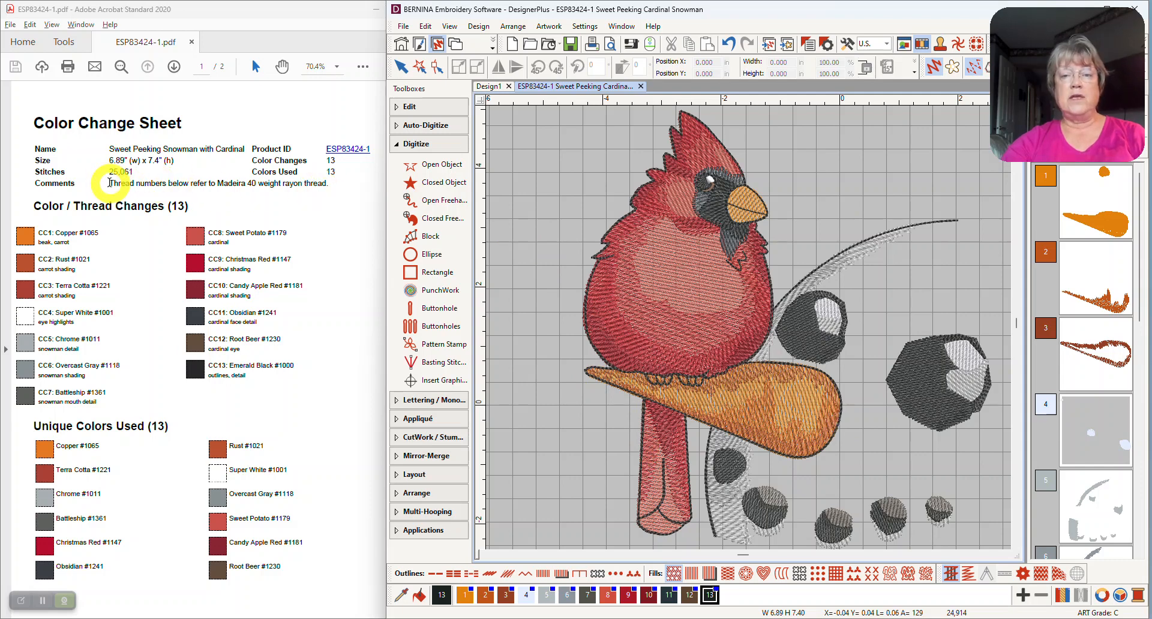
Switch to the color change sheet in Adobe Acrobat and examine the comment naming the thread brand its numbers refer to.
left_click_drag(109, 182, 343, 193)
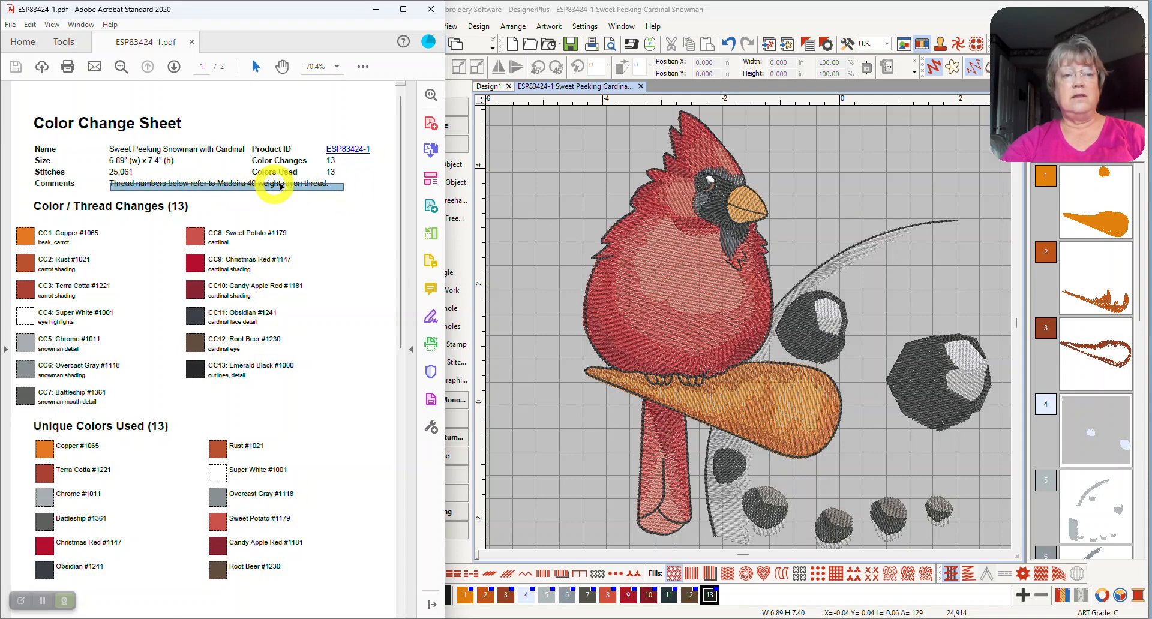
left_click(324, 218)
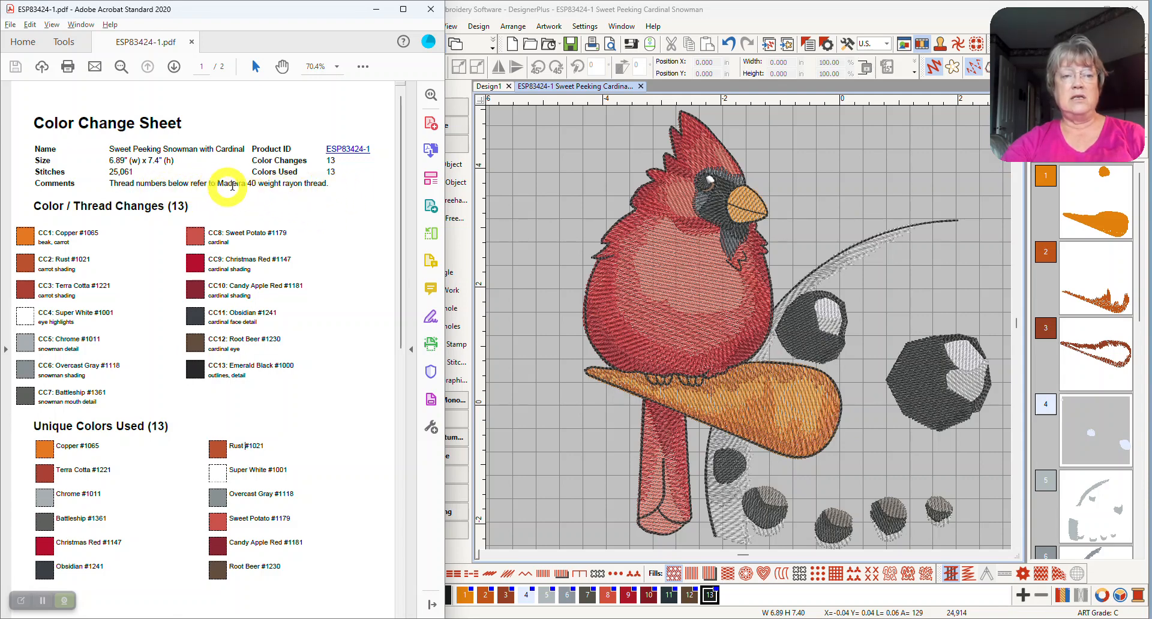